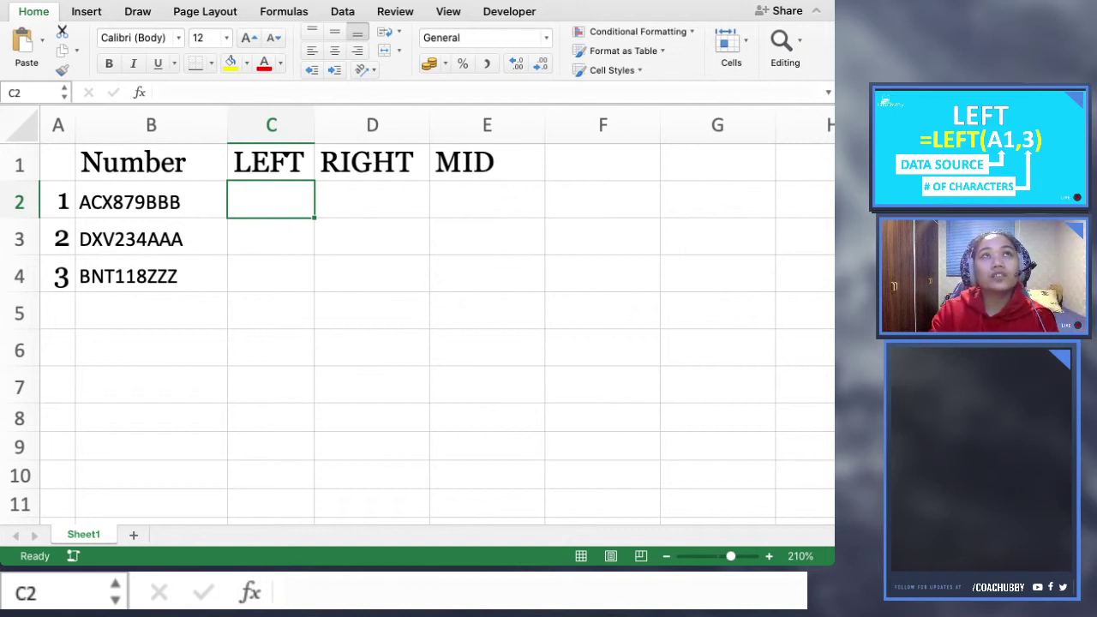
# Widen column C and enter the formula =LEFT(B2,3) in C2
pyautogui.moveTo(315, 125); pyautogui.dragTo(398, 125)
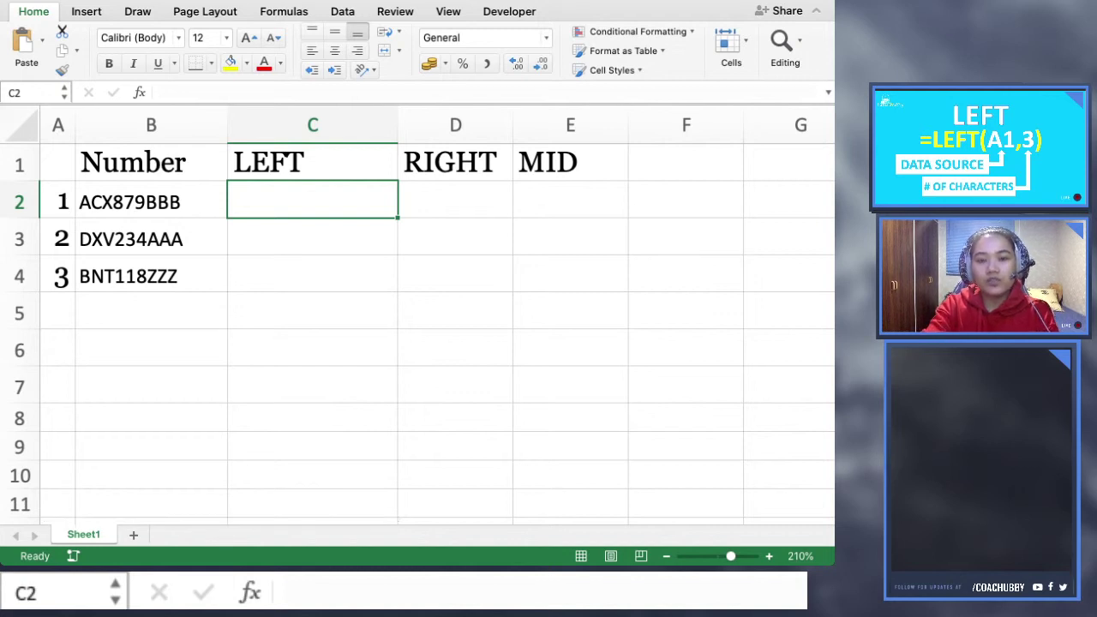
pyautogui.write('=')
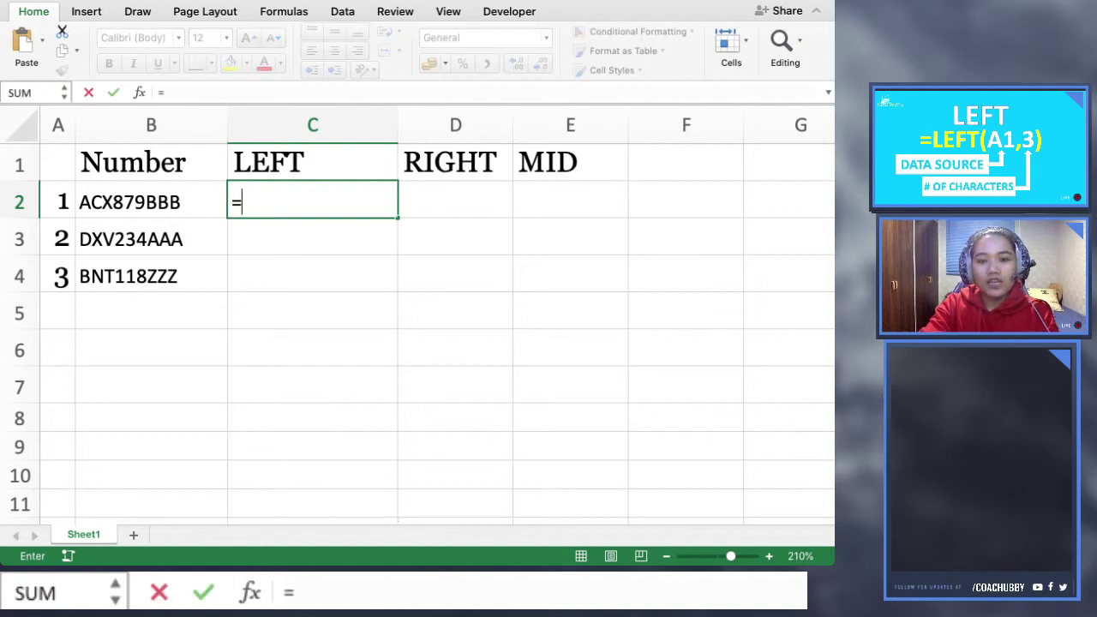
pyautogui.write('LE')
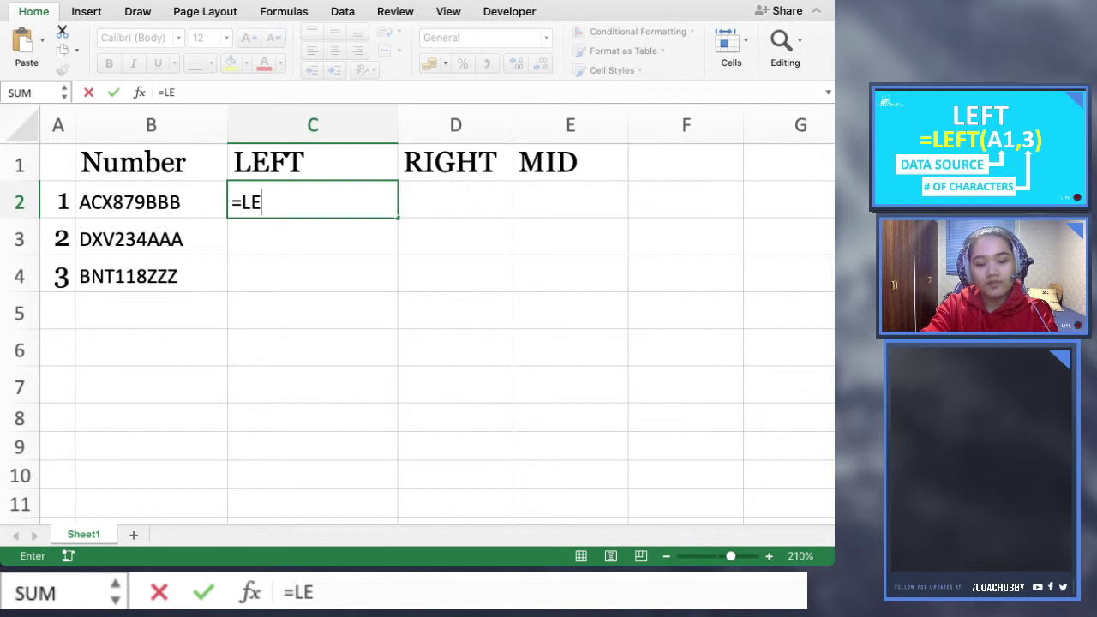
pyautogui.write('FT')
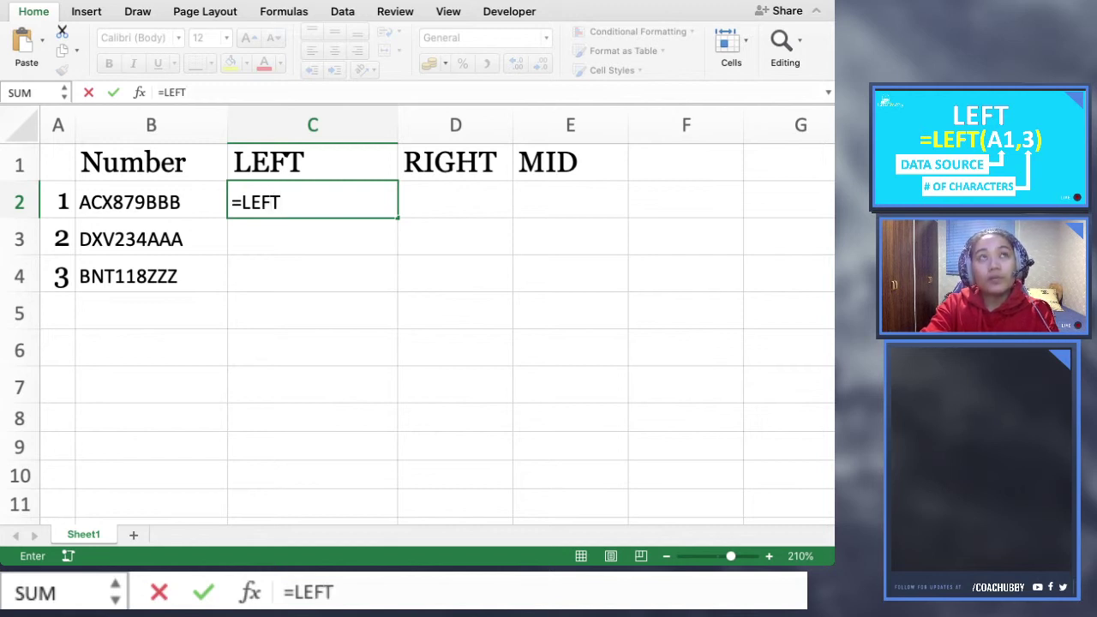
pyautogui.write('(')
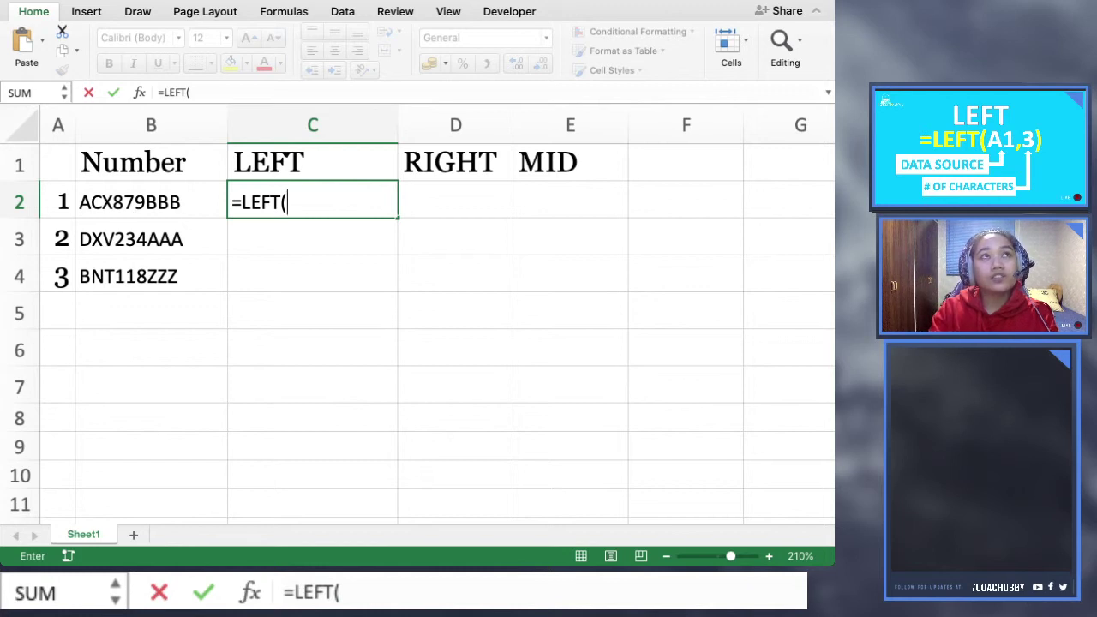
pyautogui.click(151, 202)
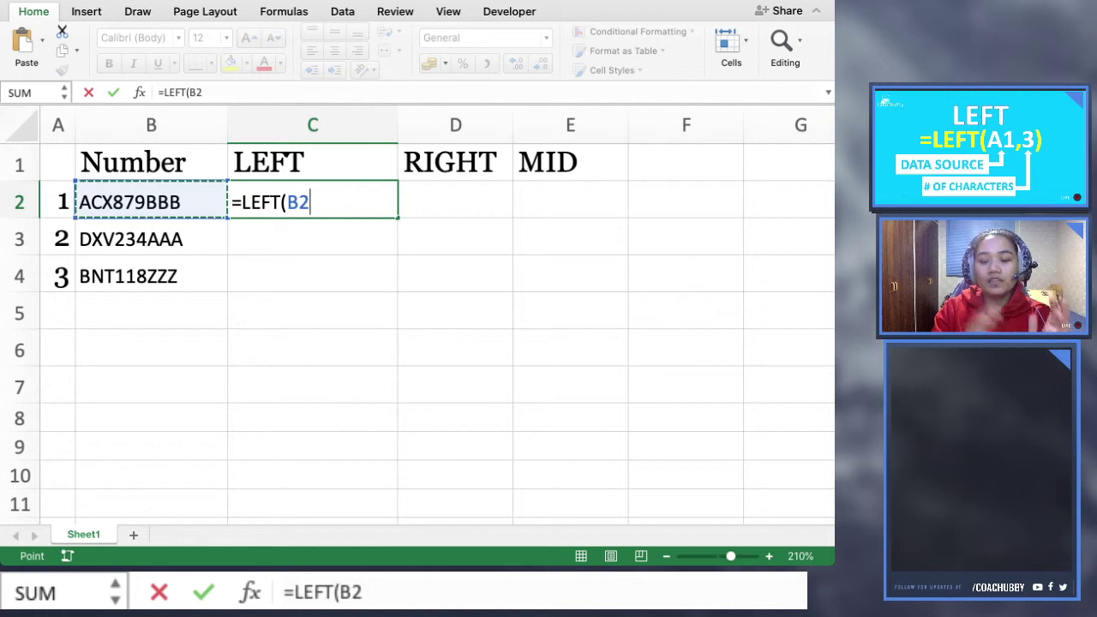
pyautogui.write(',')
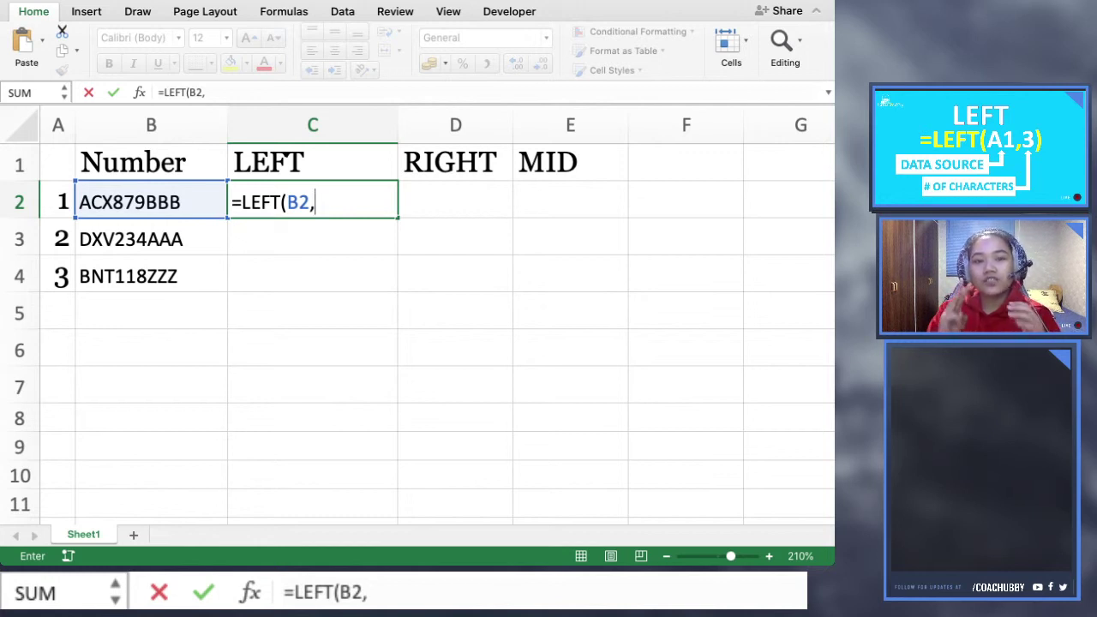
pyautogui.write('3')
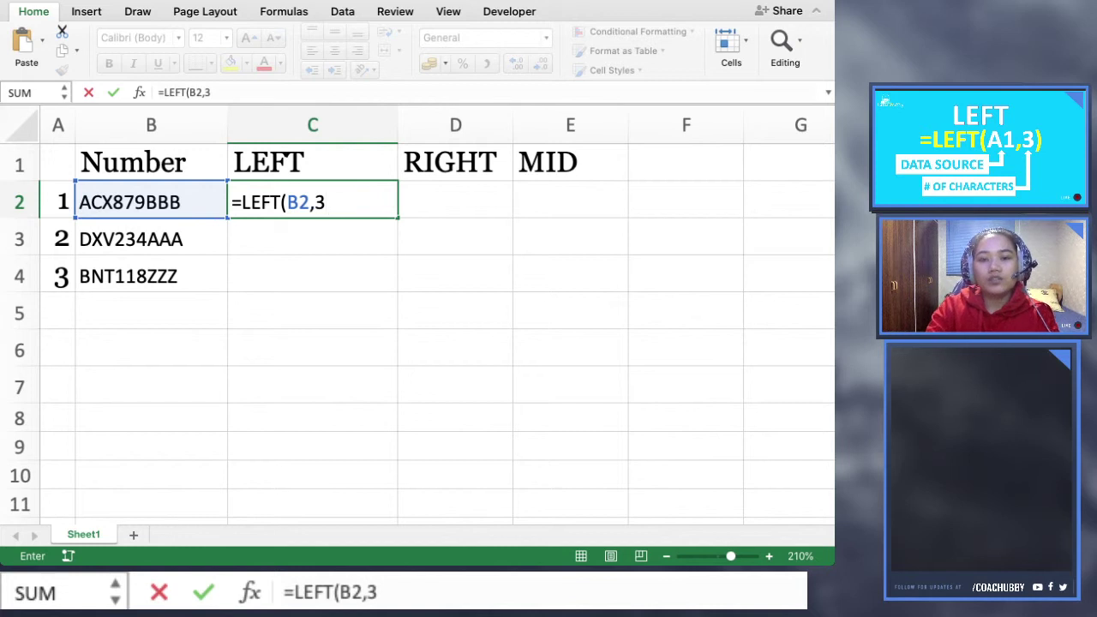
pyautogui.write(')')
pyautogui.press('Return')
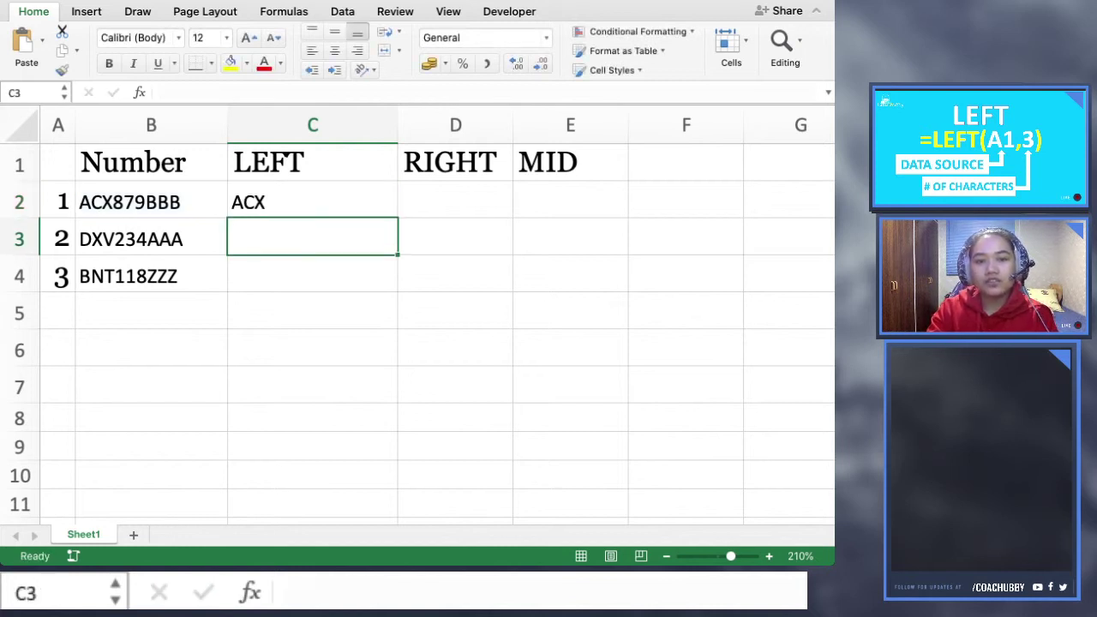
# Fill the LEFT formula from C2 down to C4 and autofit the width of column C
pyautogui.click(312, 202)
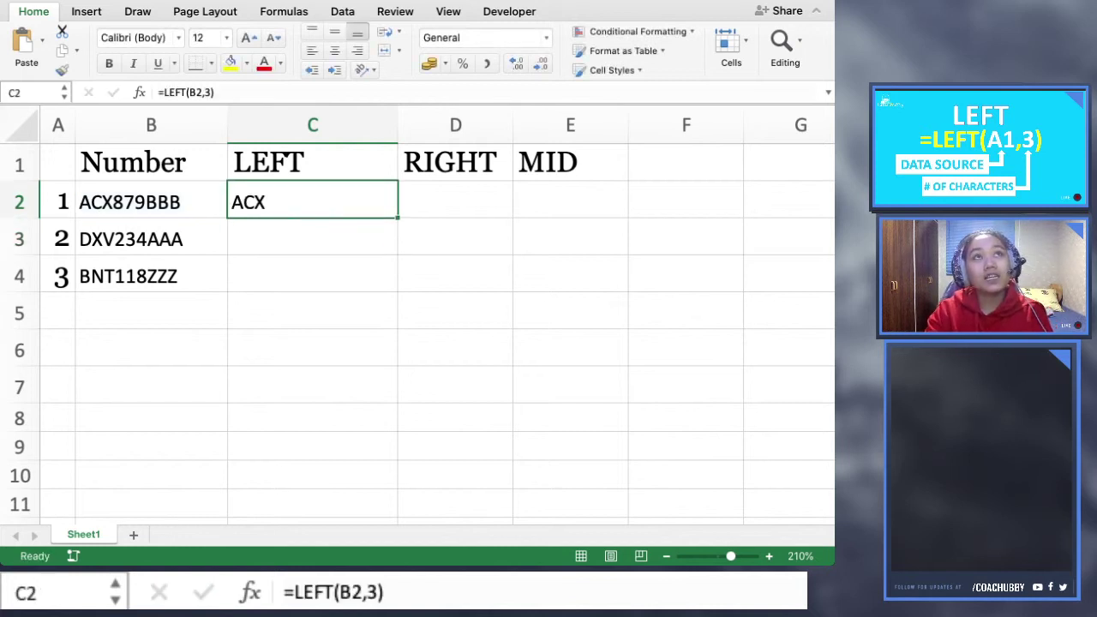
pyautogui.moveTo(398, 218); pyautogui.dragTo(398, 291)
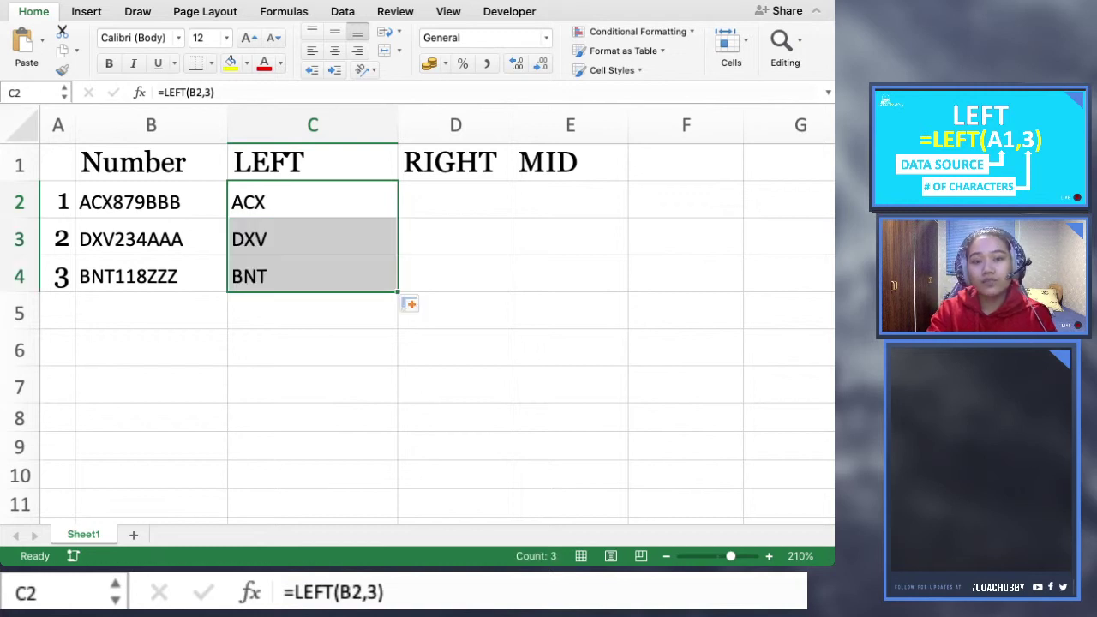
pyautogui.click(312, 312)
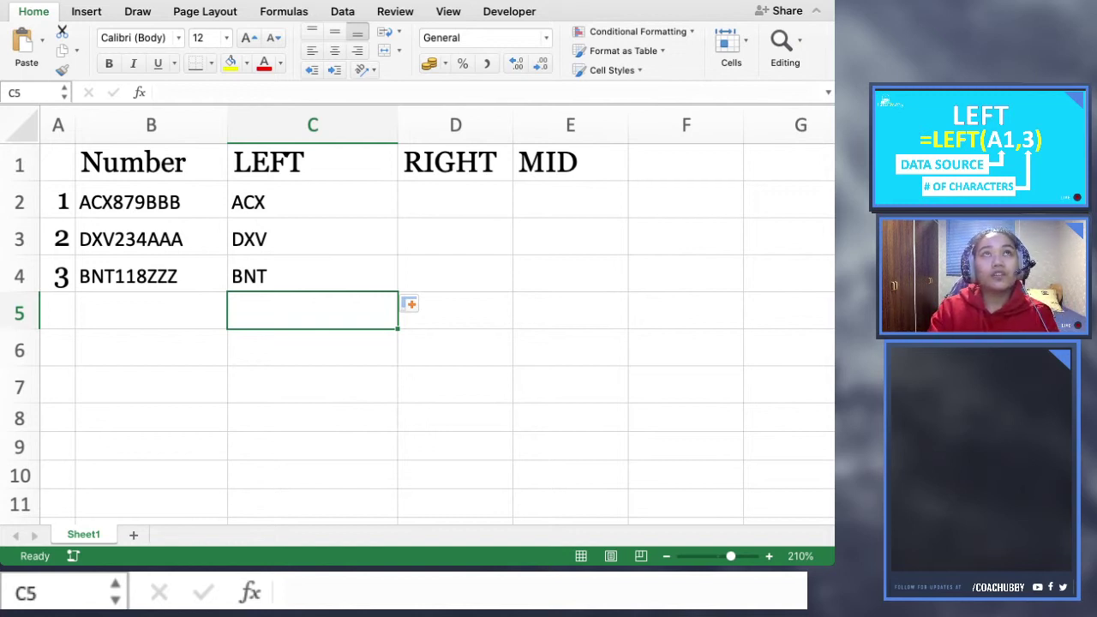
pyautogui.doubleClick(398, 125)
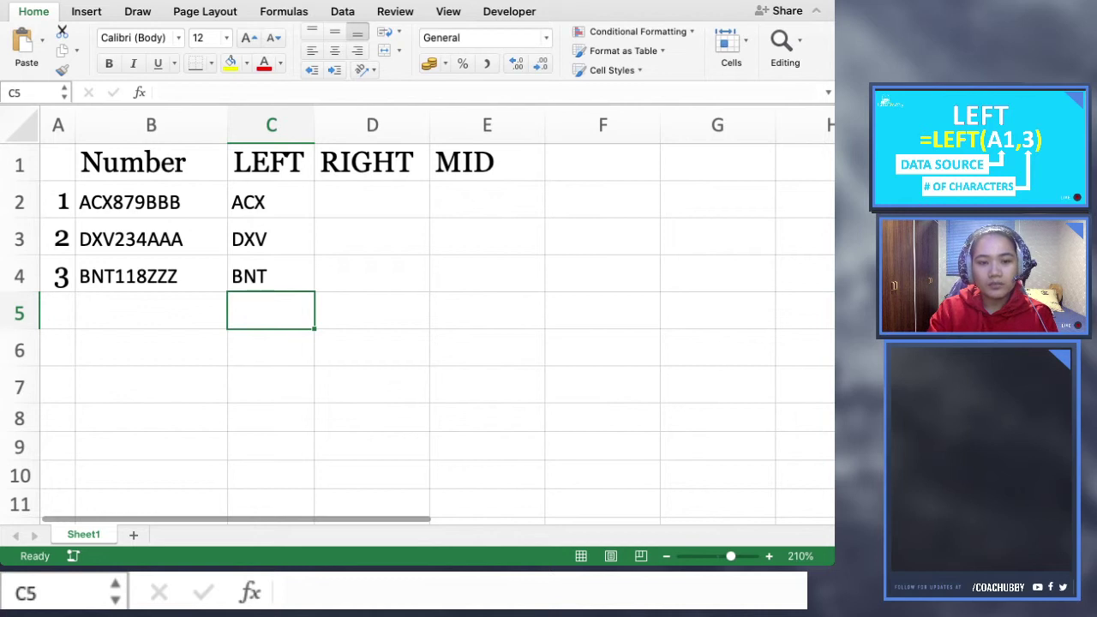
# Switch to the presentation, advance it to the RIGHT function slide and return to the worksheet
pyautogui.press('super+Tab')
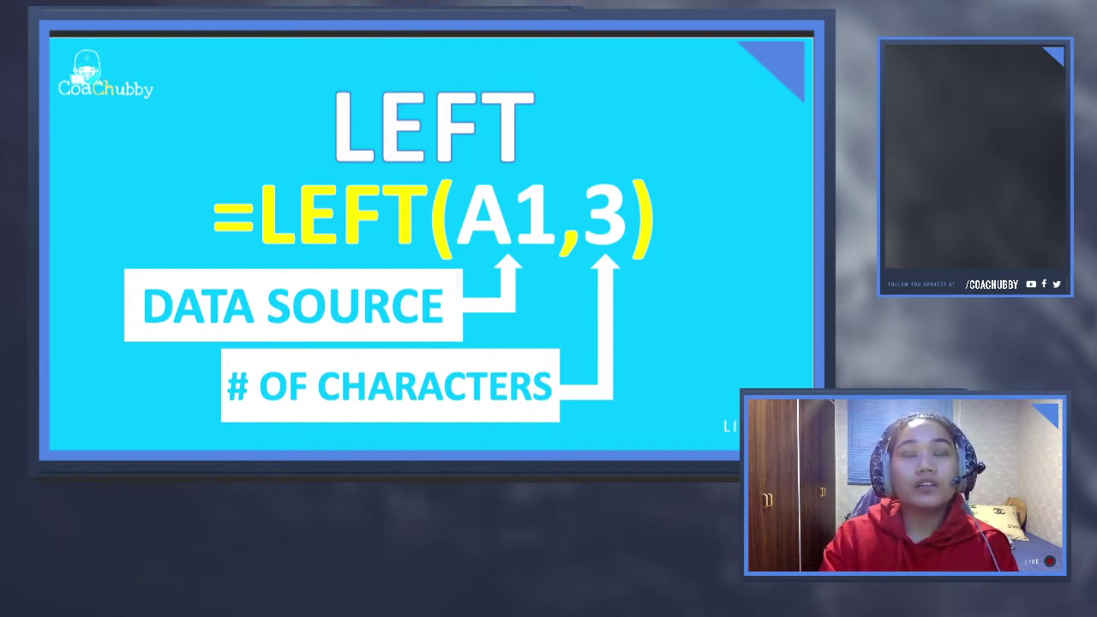
pyautogui.press('Right')
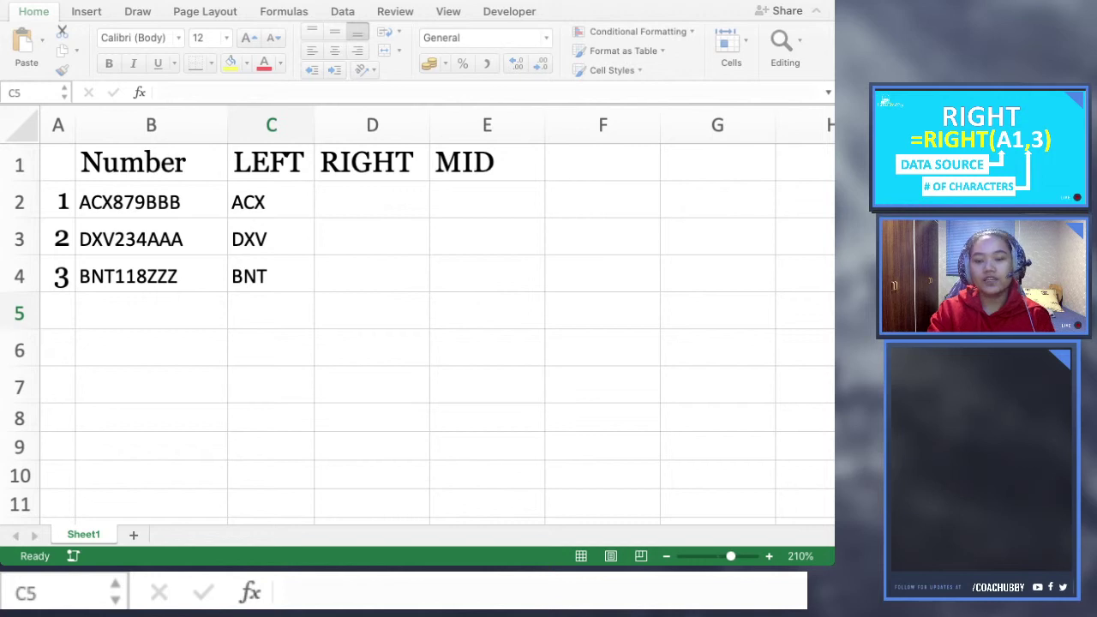
pyautogui.press('super+Tab')
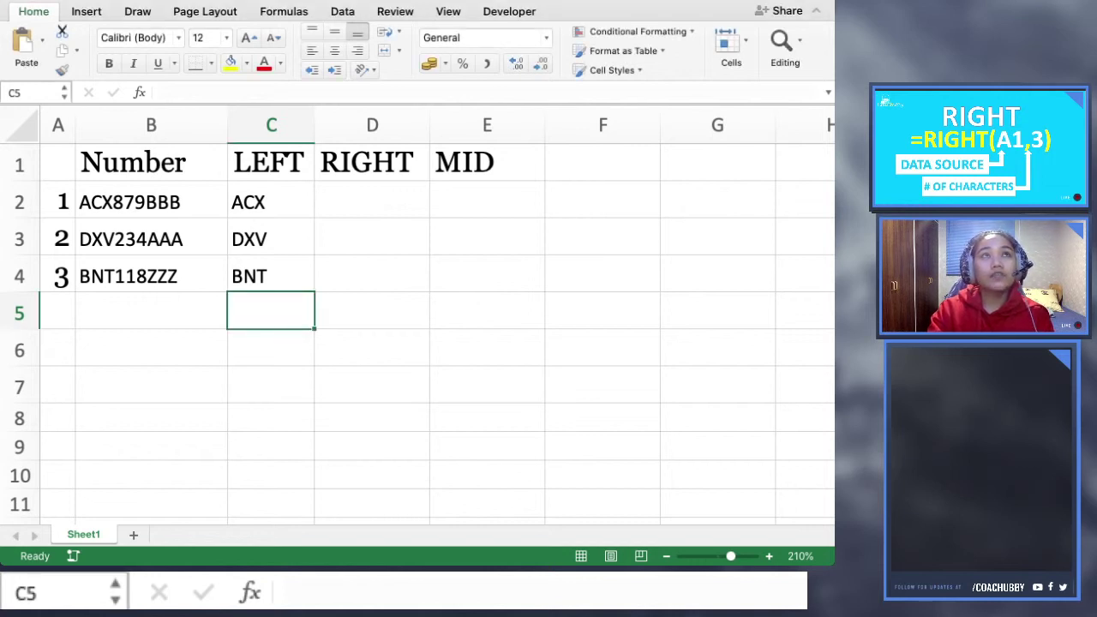
# Enter the formula =RIGHT(B2,3) in D2 and fill it down to D4
pyautogui.click(372, 201)
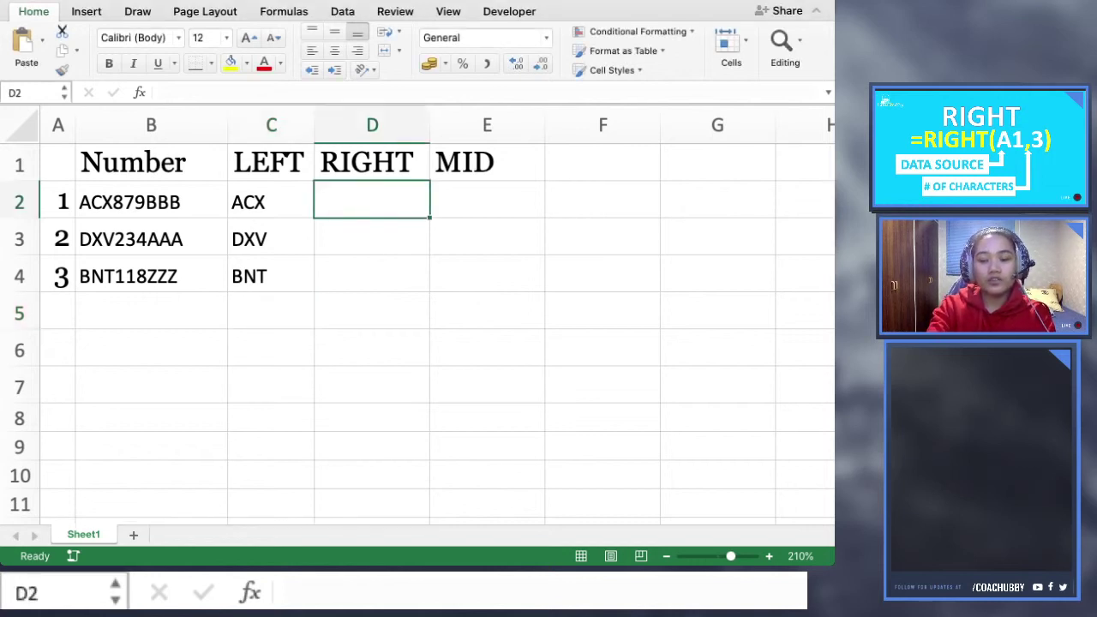
pyautogui.write('=RIGH')
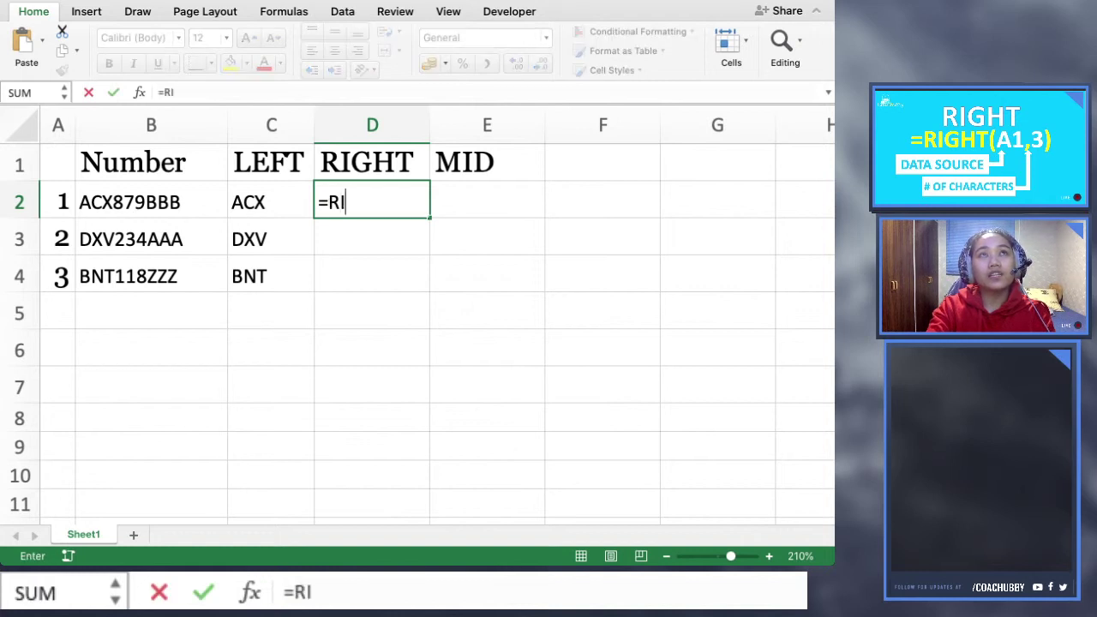
pyautogui.write('T(')
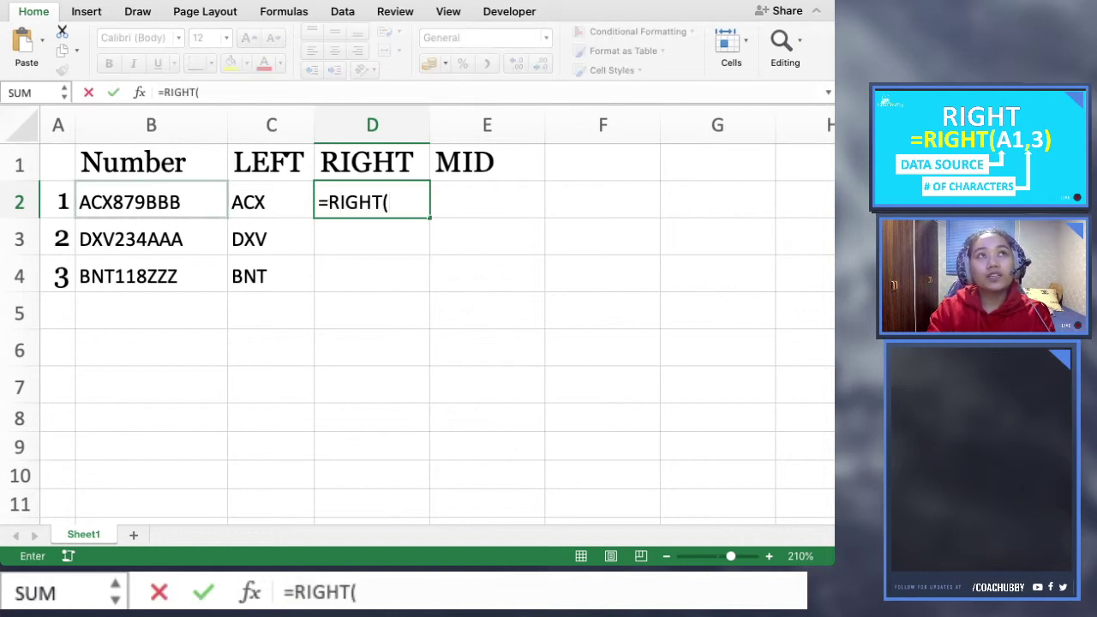
pyautogui.click(151, 201)
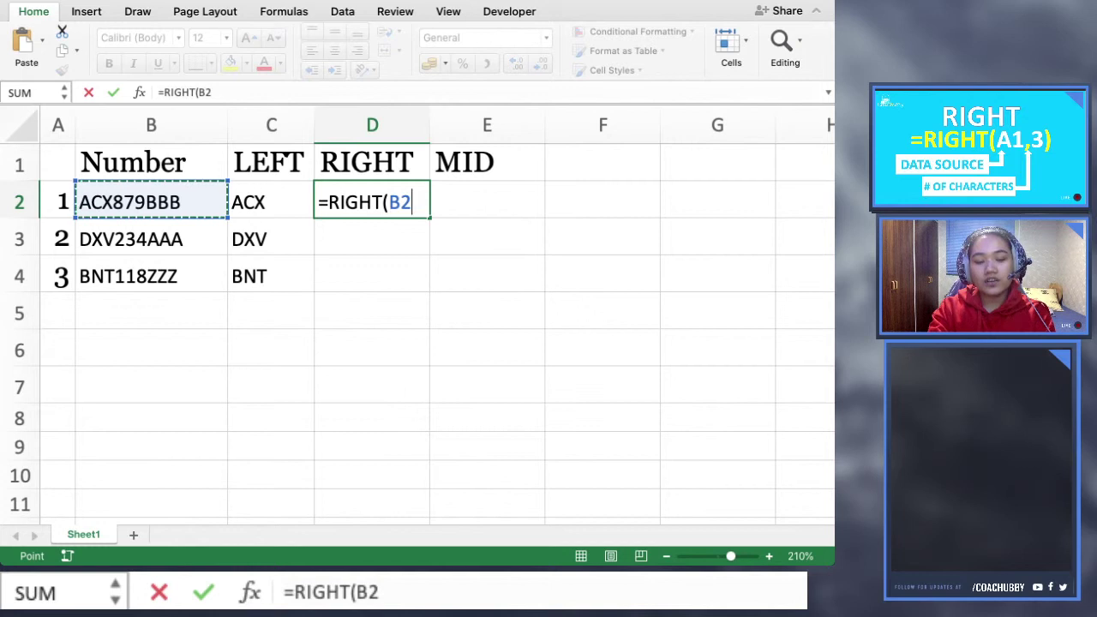
pyautogui.write(',3')
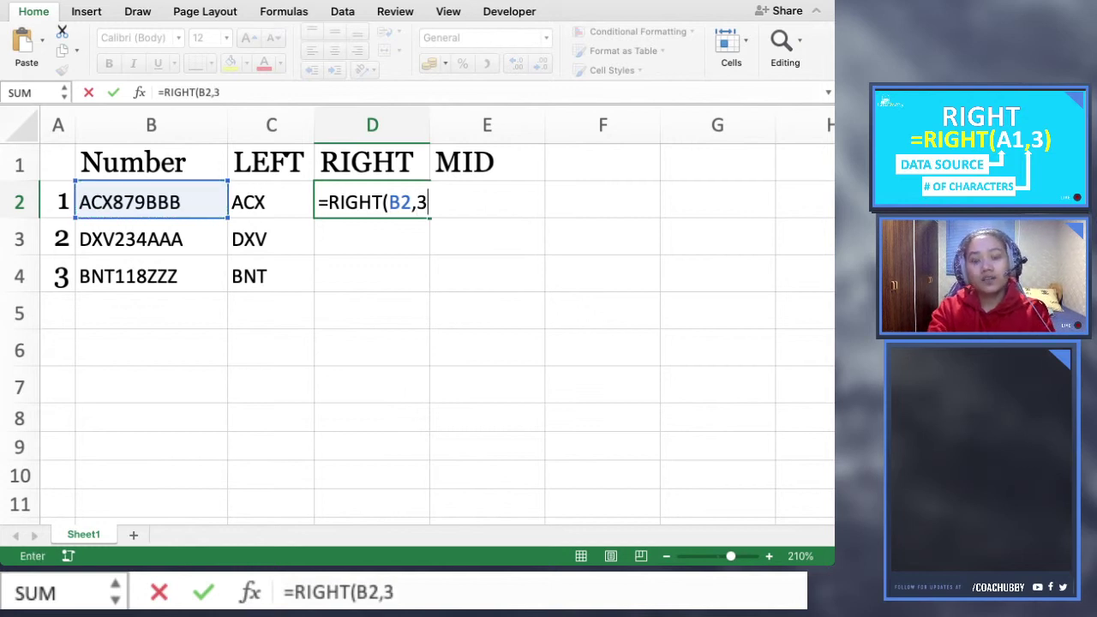
pyautogui.write(')')
pyautogui.press('Return')
pyautogui.press('Return')
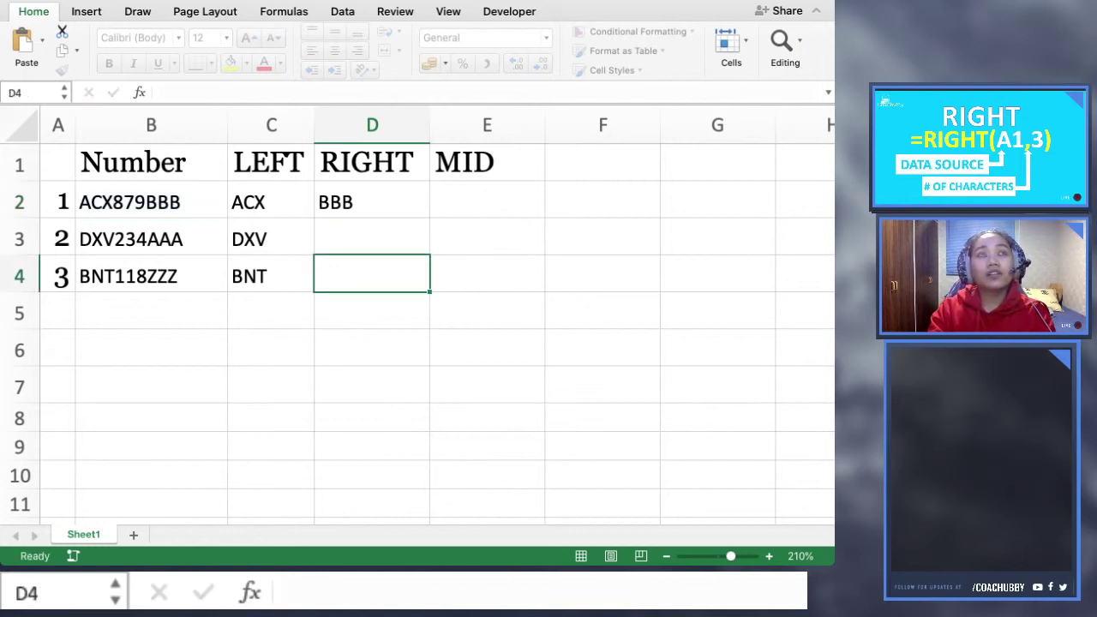
pyautogui.press('Up')
pyautogui.press('Up')
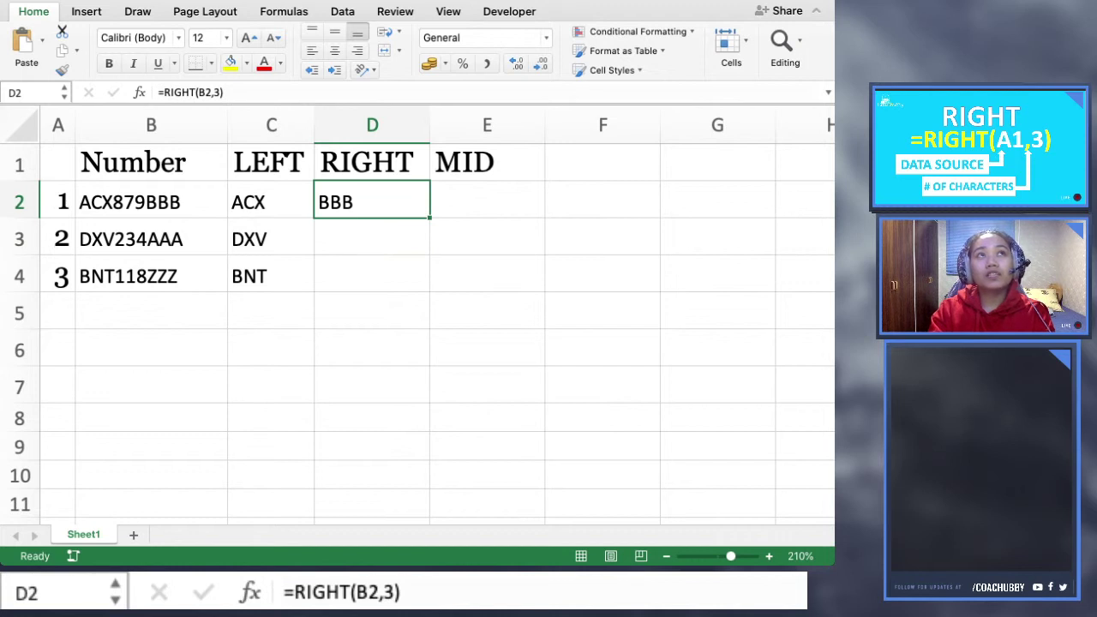
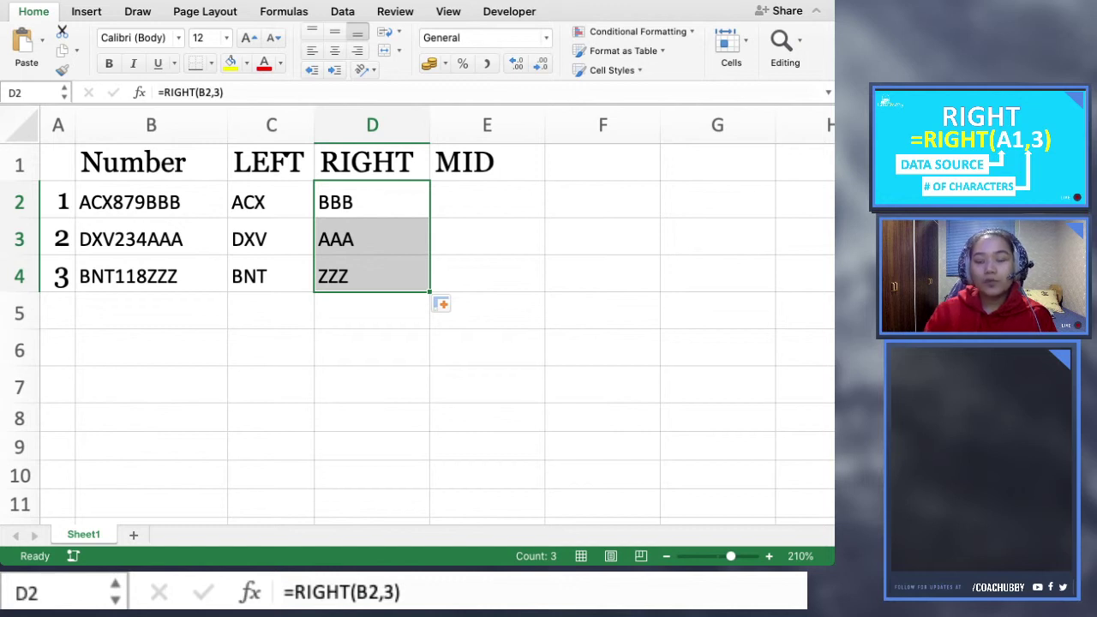
# Try shortening the code in B2 to ACX879BB to check the formulas in C2 and D2, and undo the edit
pyautogui.click(151, 202)
pyautogui.click(151, 239)
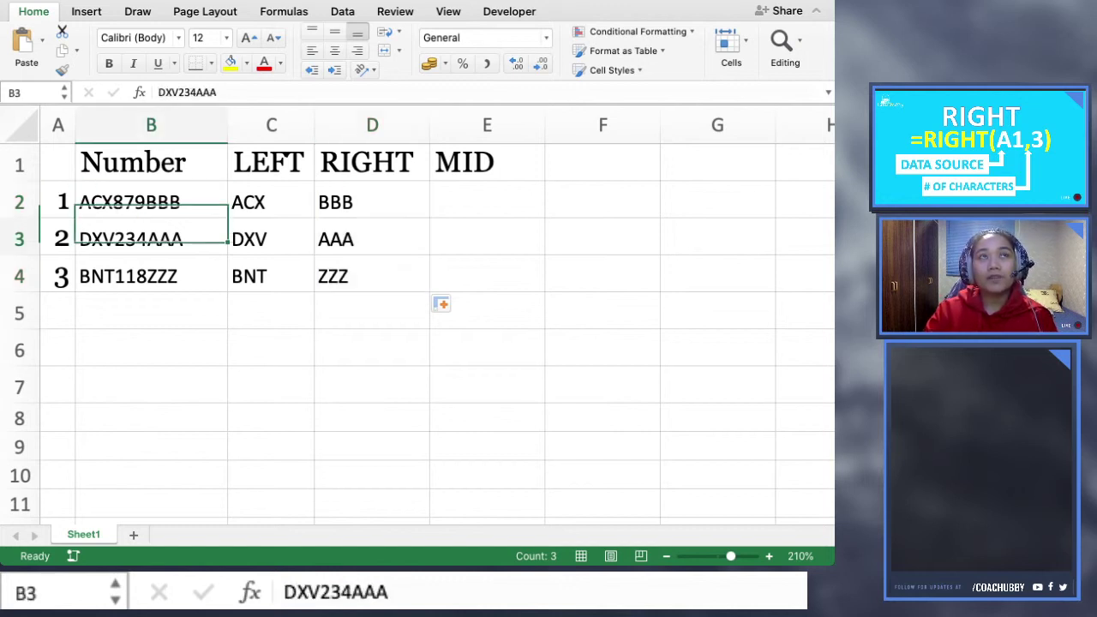
pyautogui.click(151, 202)
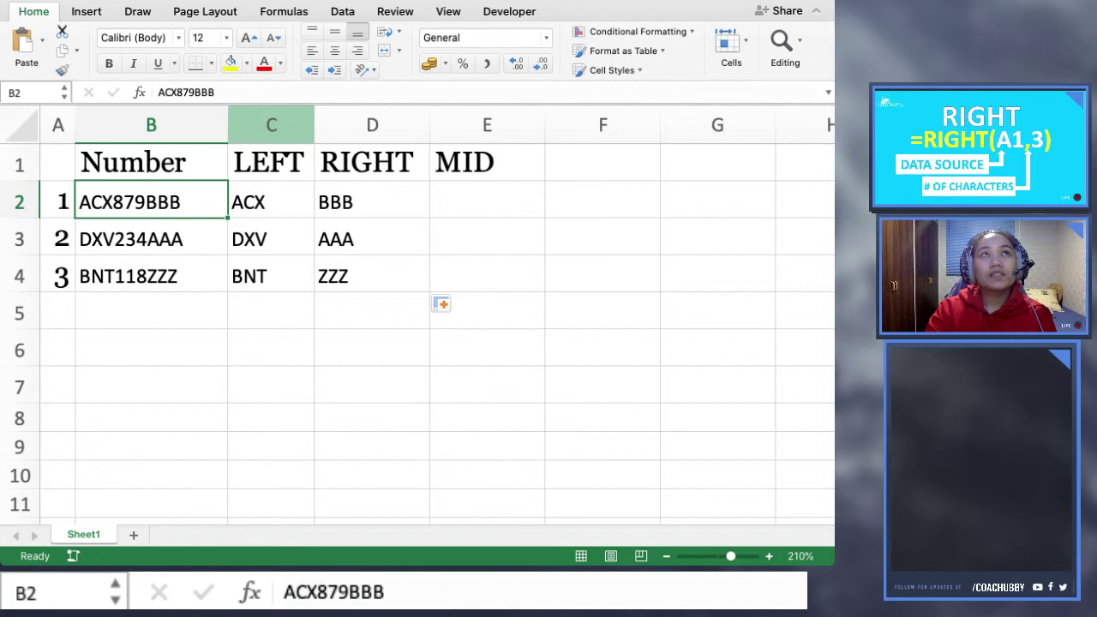
pyautogui.press('F2')
pyautogui.press('BackSpace')
pyautogui.press('Return')
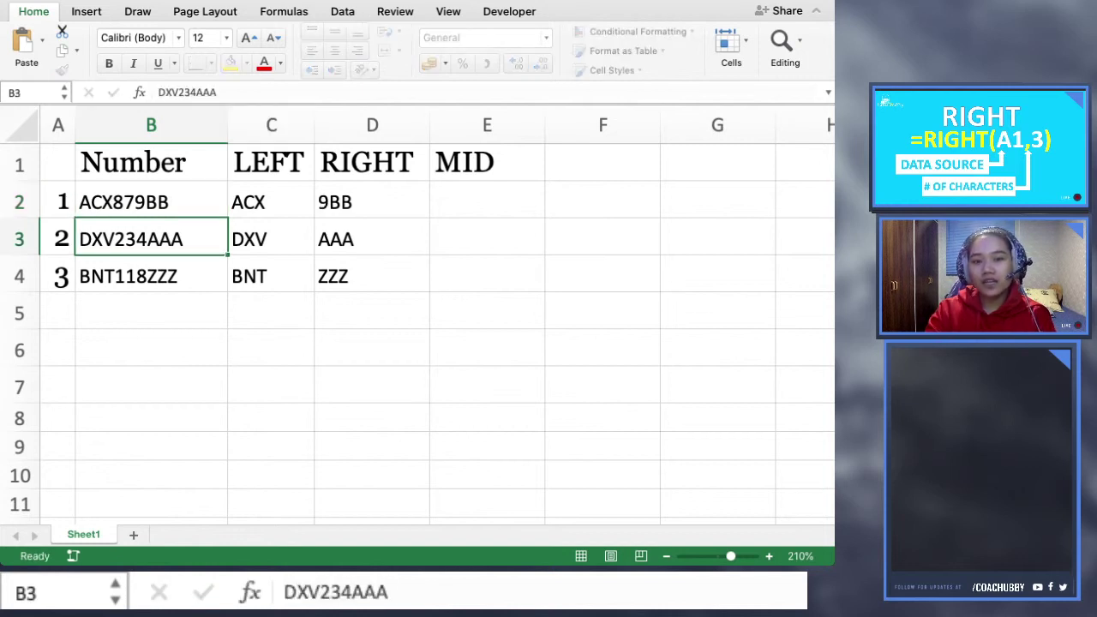
pyautogui.press('Up')
pyautogui.press('Right')
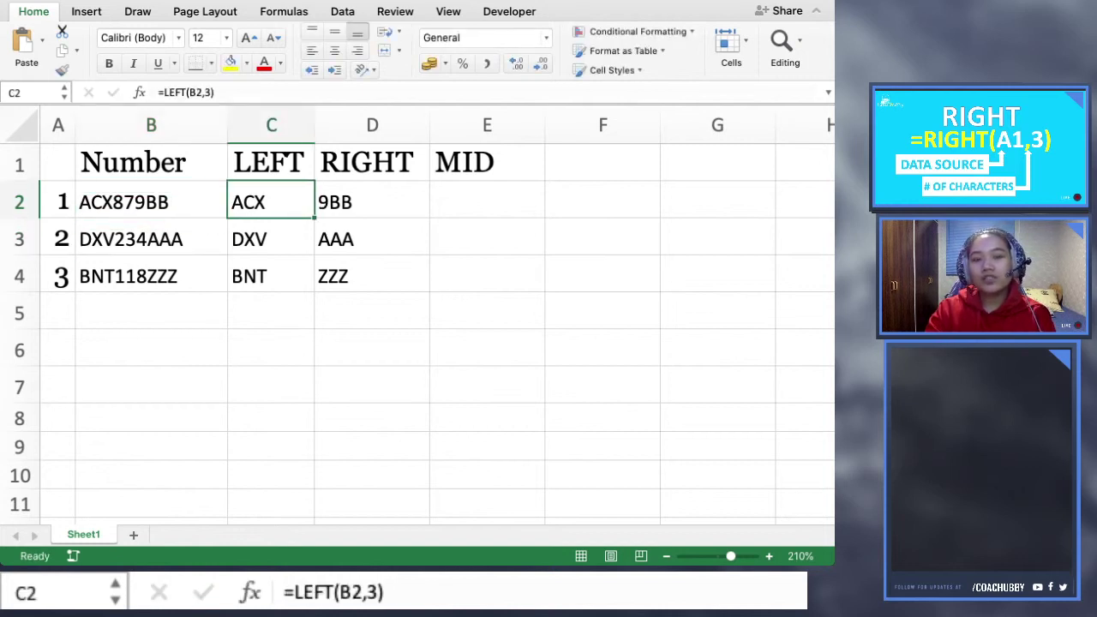
pyautogui.press('Right')
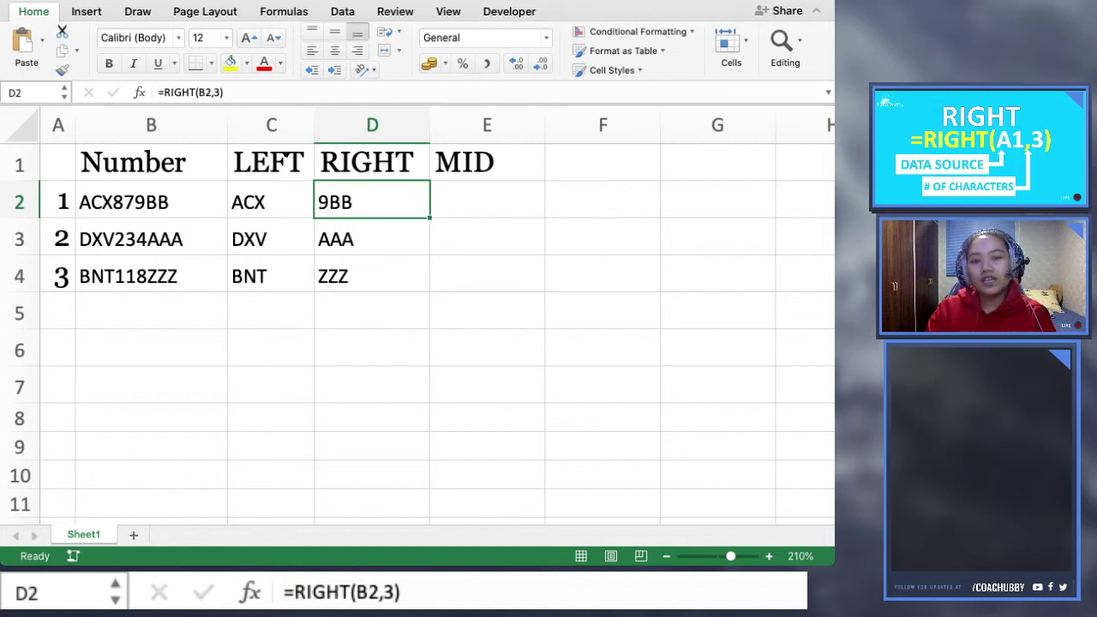
pyautogui.press('super+z')
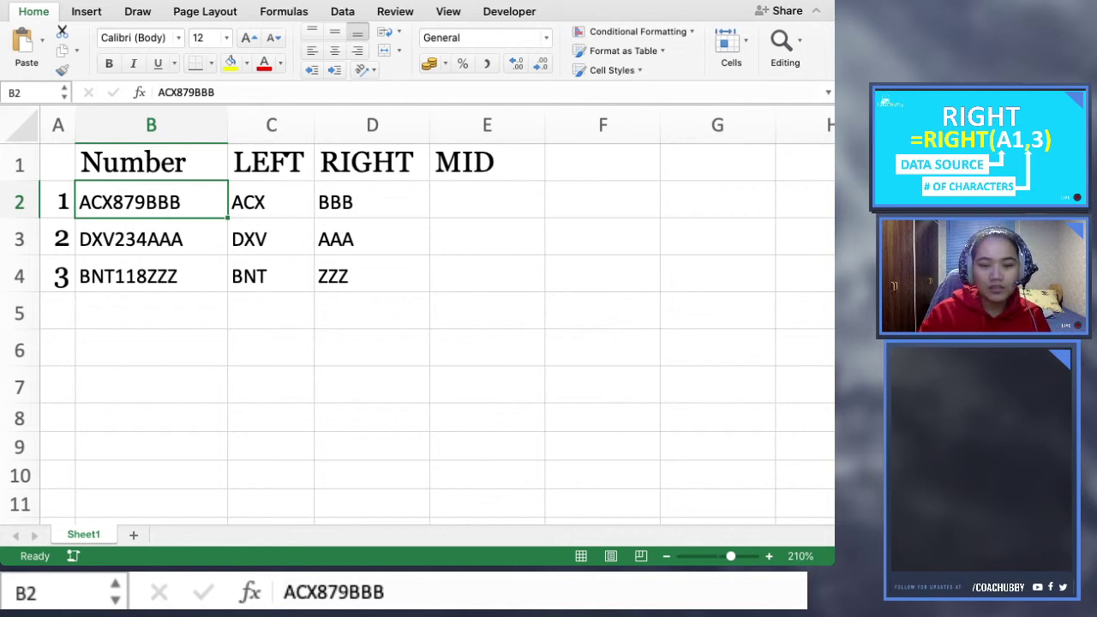
# Switch to the presentation and advance it to the MID function slide
pyautogui.press('super+Tab')
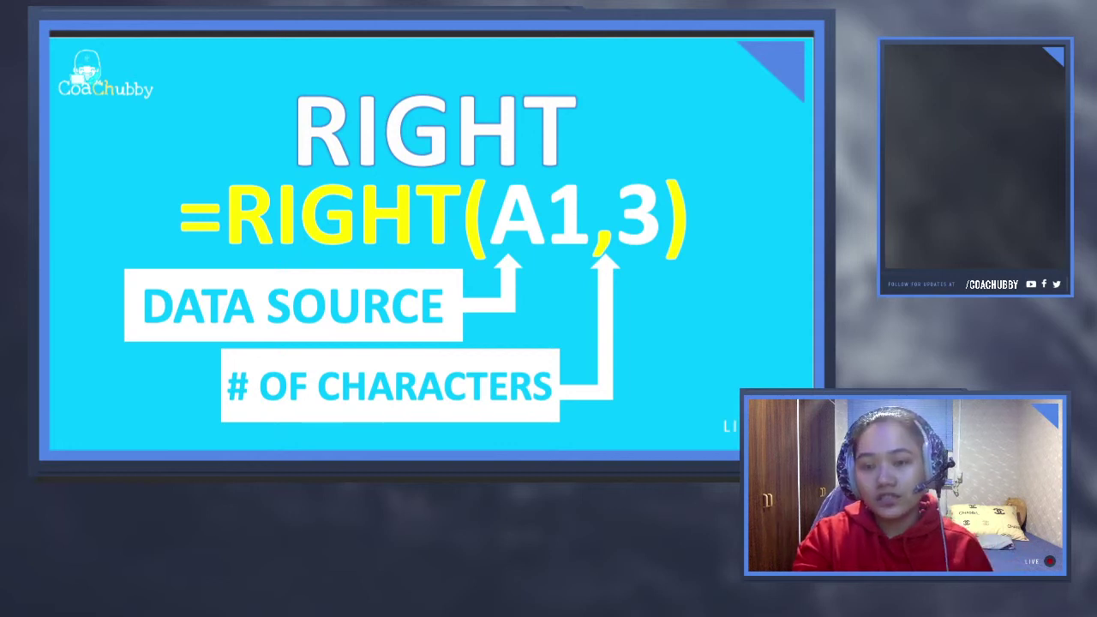
pyautogui.press('Right')
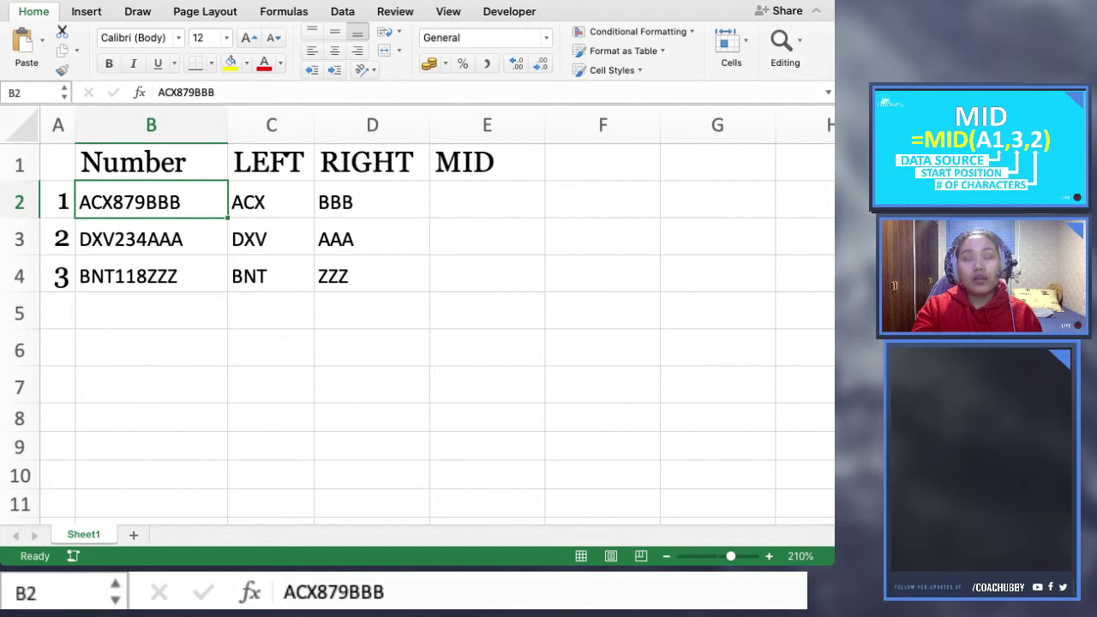
# Enter the formula =MID(B2,4,3) in E2 and fill it down to E4
pyautogui.click(487, 200)
pyautogui.write('=')
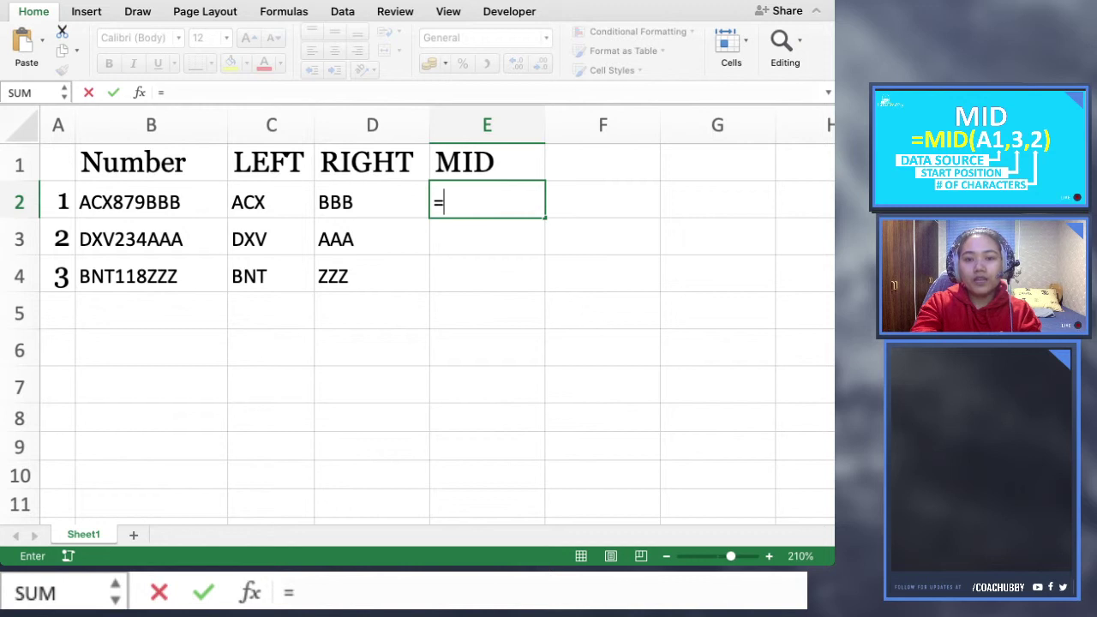
pyautogui.write('MID')
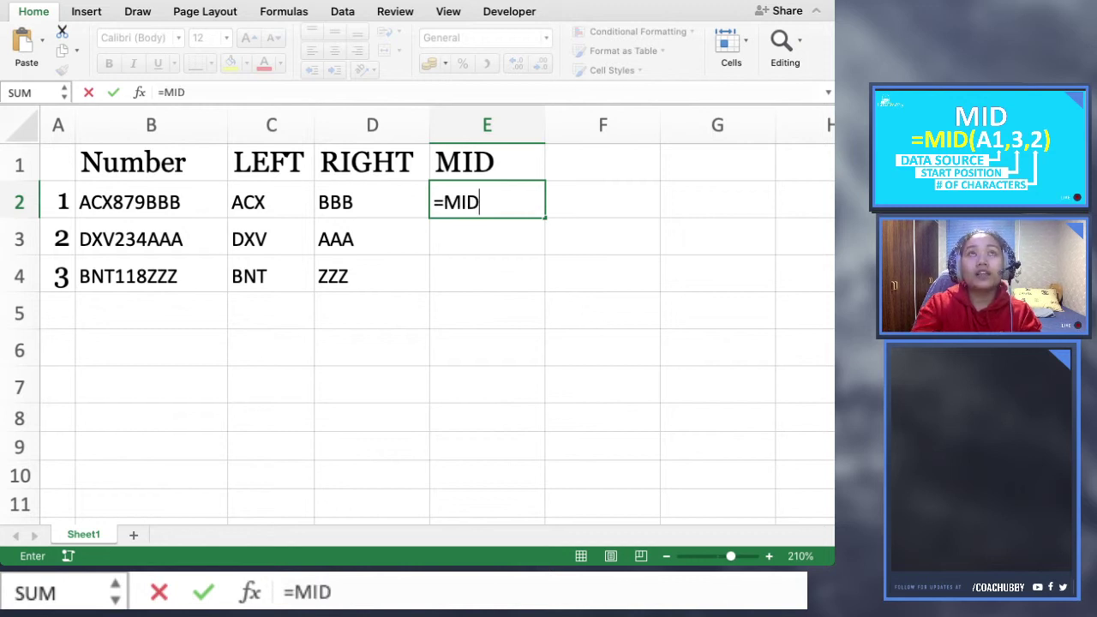
pyautogui.write('(')
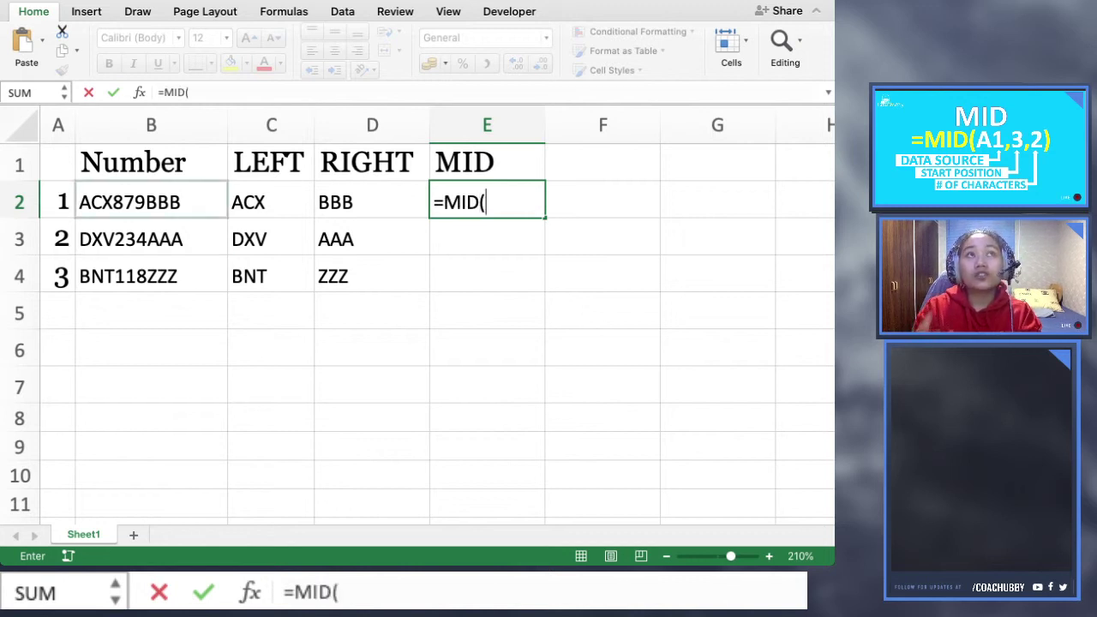
pyautogui.click(151, 202)
pyautogui.write(',')
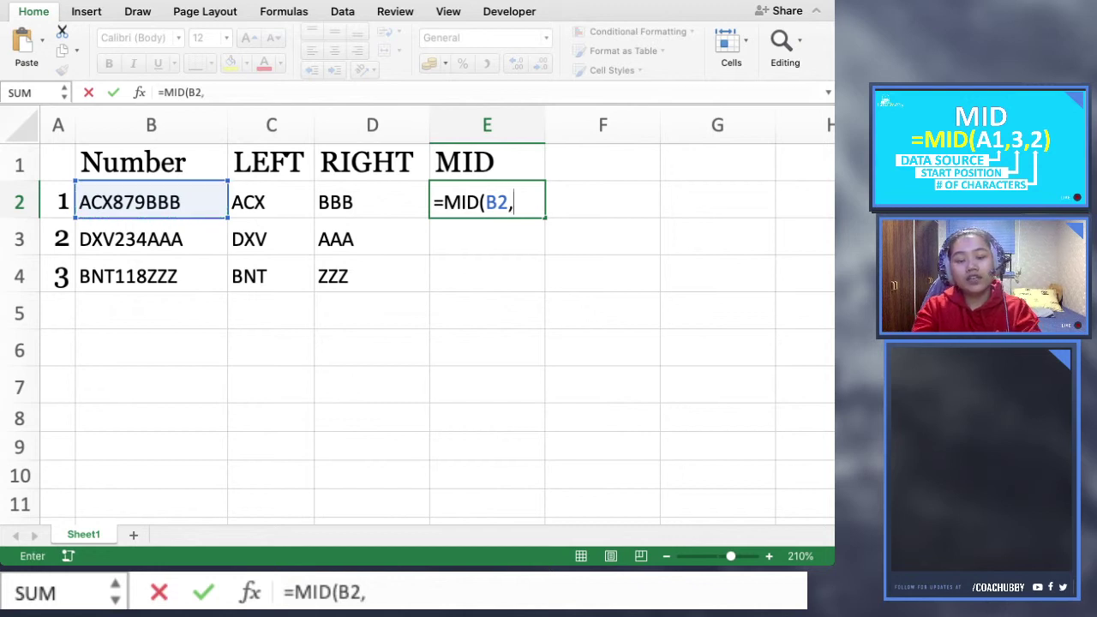
pyautogui.write('4')
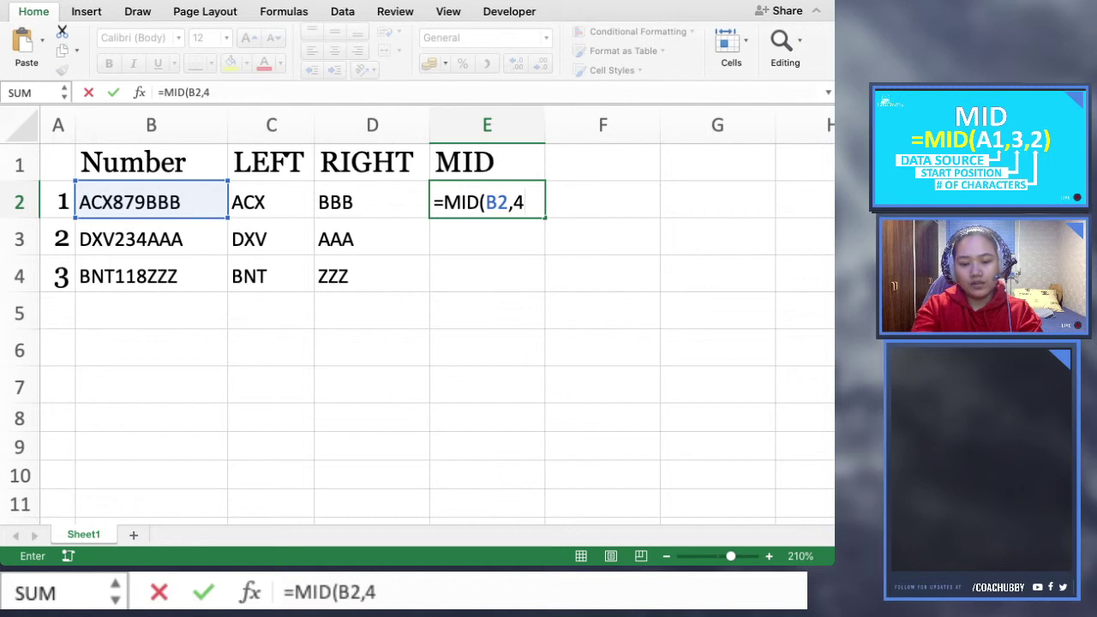
pyautogui.write('3)')
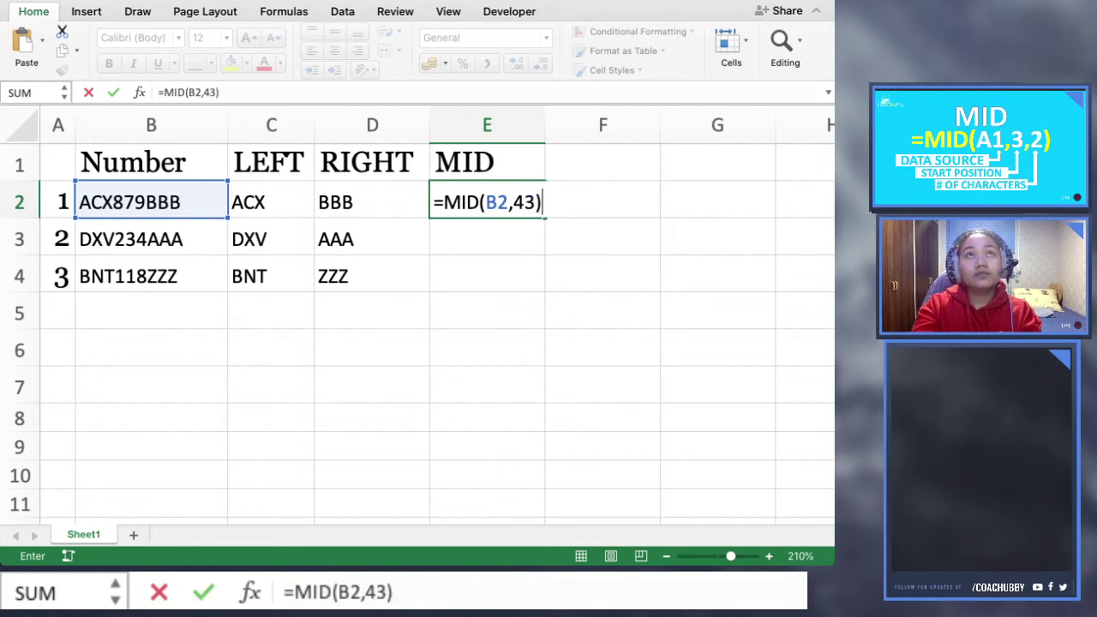
pyautogui.press('BackSpace')
pyautogui.press('BackSpace')
pyautogui.write(',4')
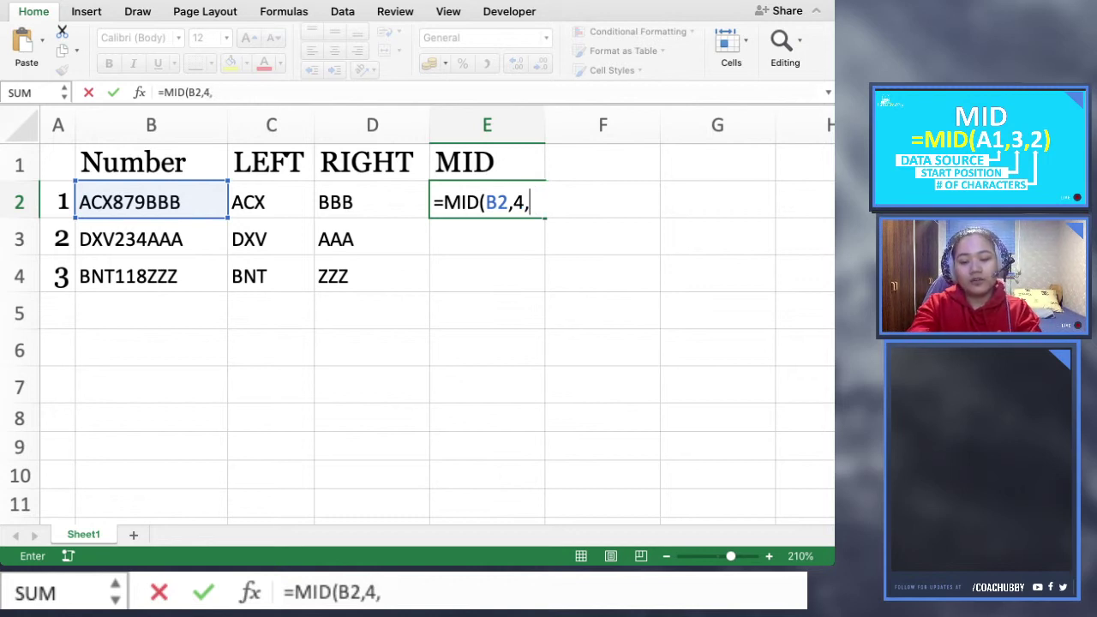
pyautogui.press('BackSpace')
pyautogui.write('3)')
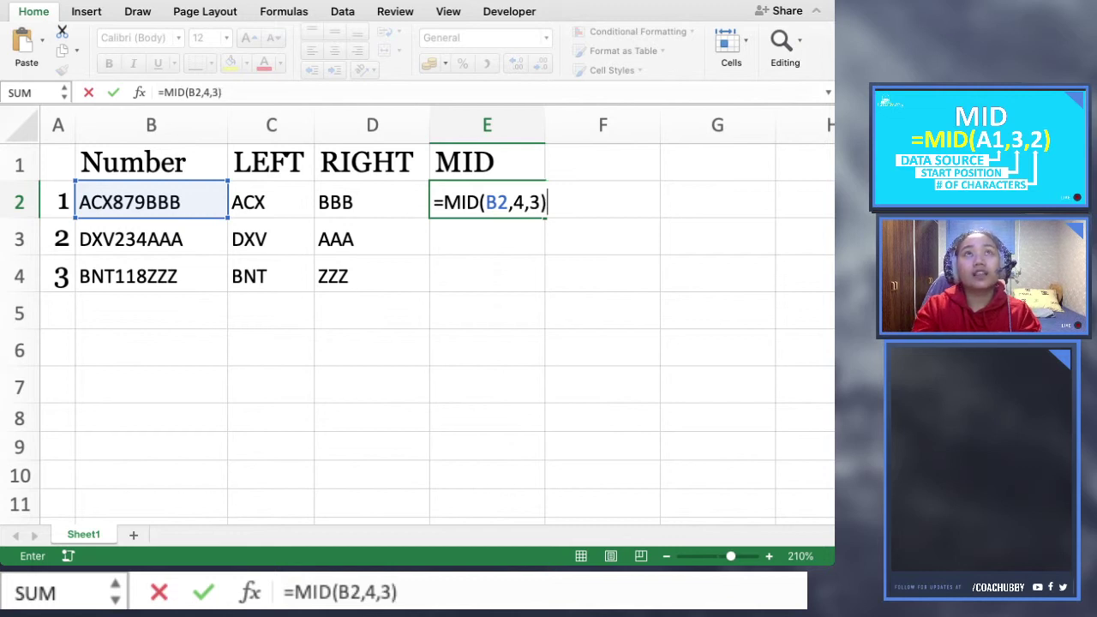
pyautogui.press('Return')
pyautogui.click(487, 199)
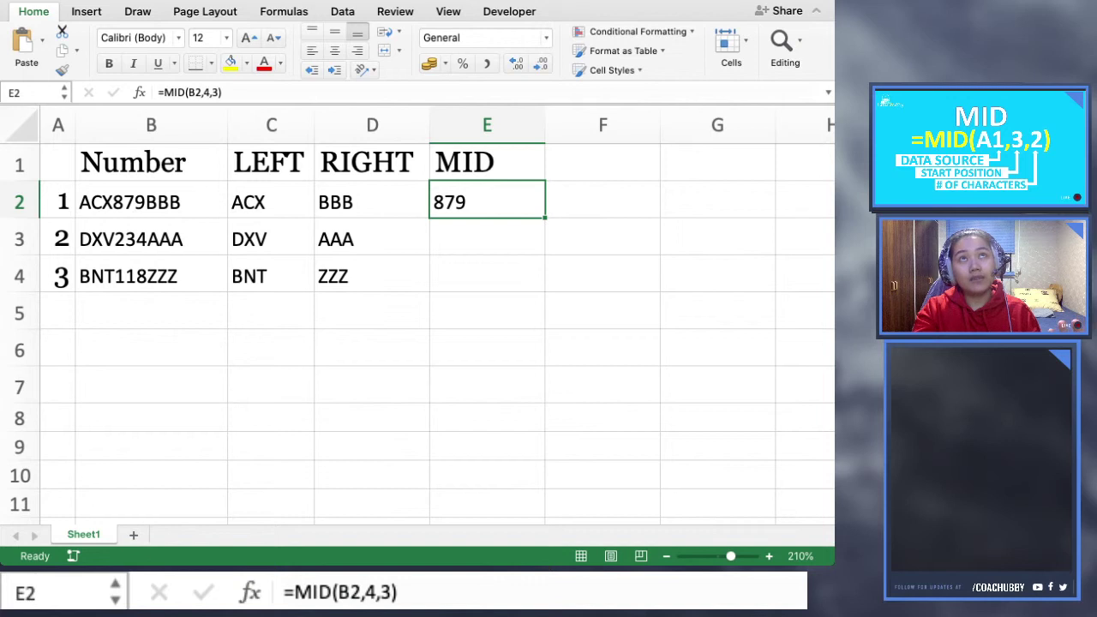
pyautogui.doubleClick(545, 218)
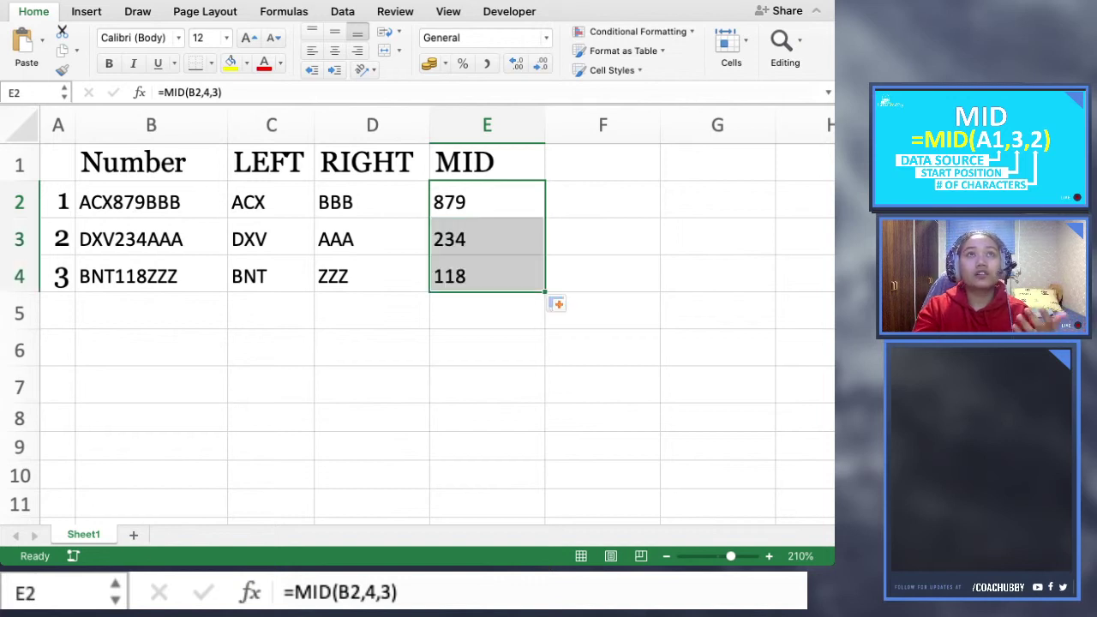
# Try extracting six characters in E3 by changing its formula to =MID(B3,4,6)
pyautogui.click(487, 238)
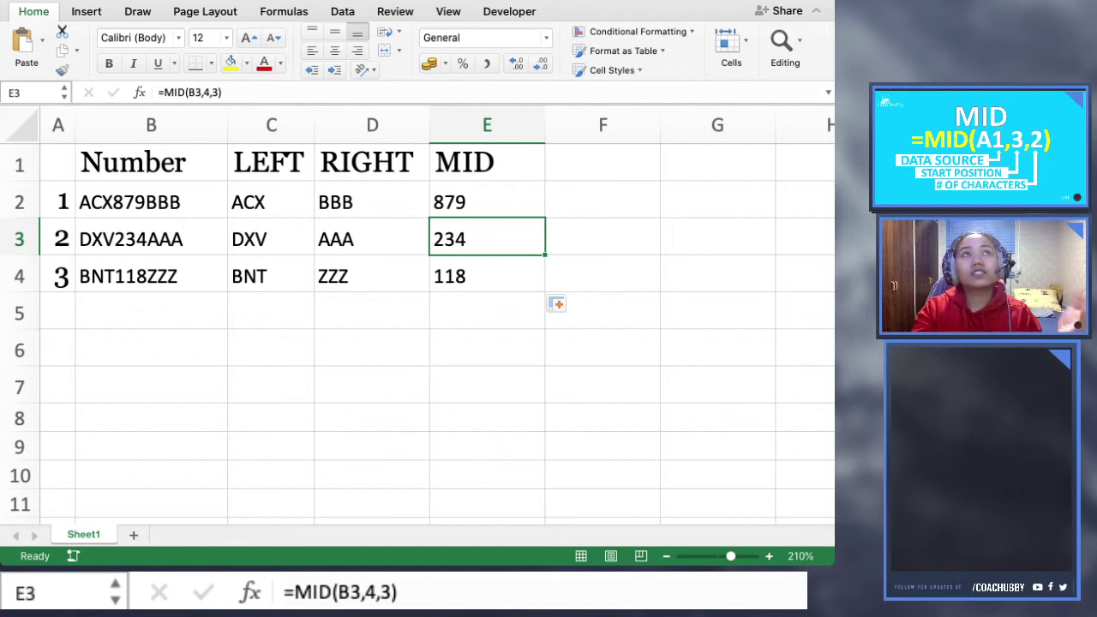
pyautogui.click(213, 93)
pyautogui.click(223, 93)
pyautogui.press('Left')
pyautogui.press('BackSpace')
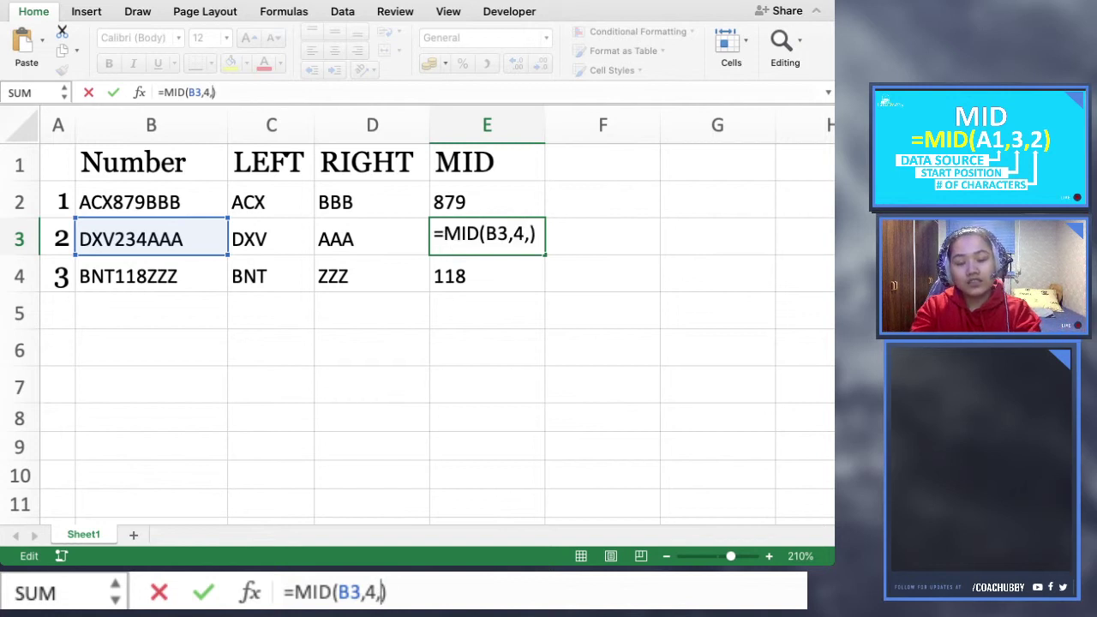
pyautogui.write('6')
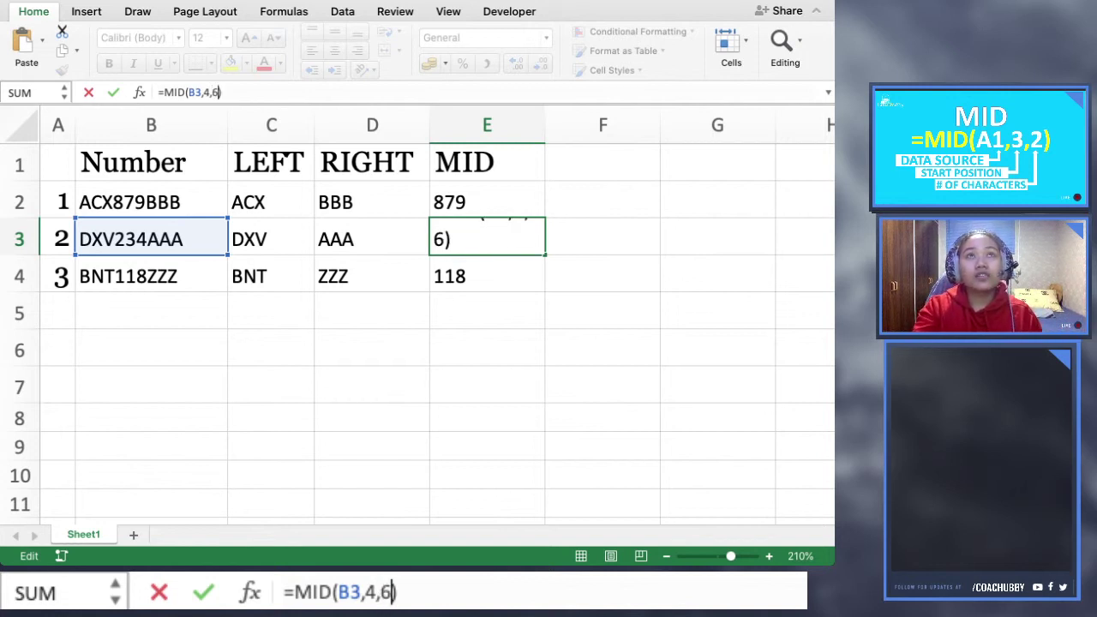
pyautogui.press('Return')
pyautogui.click(487, 239)
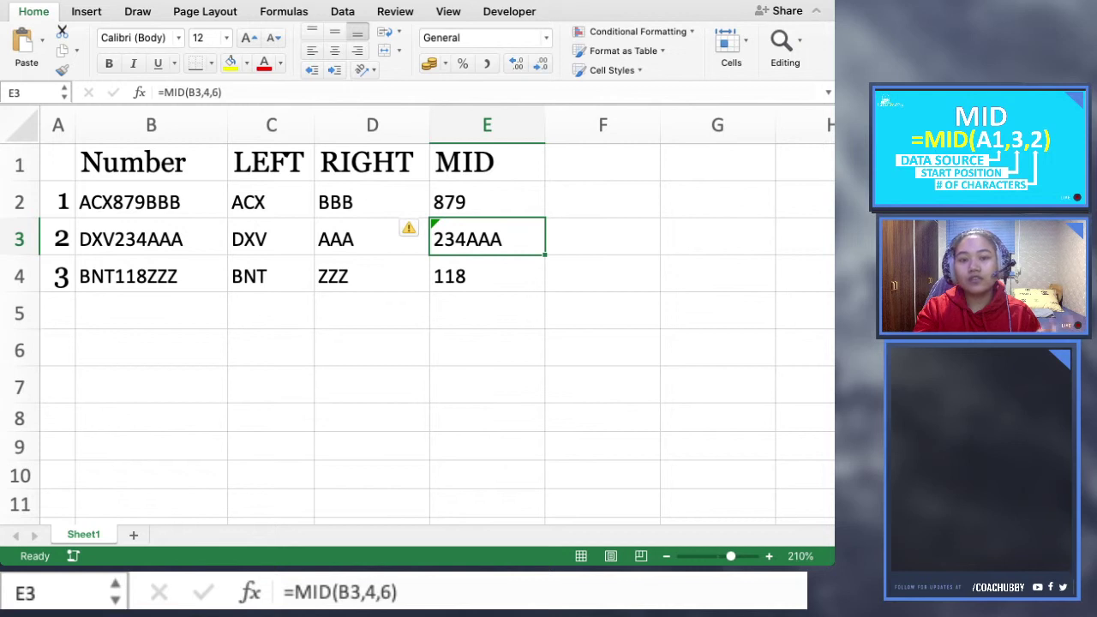
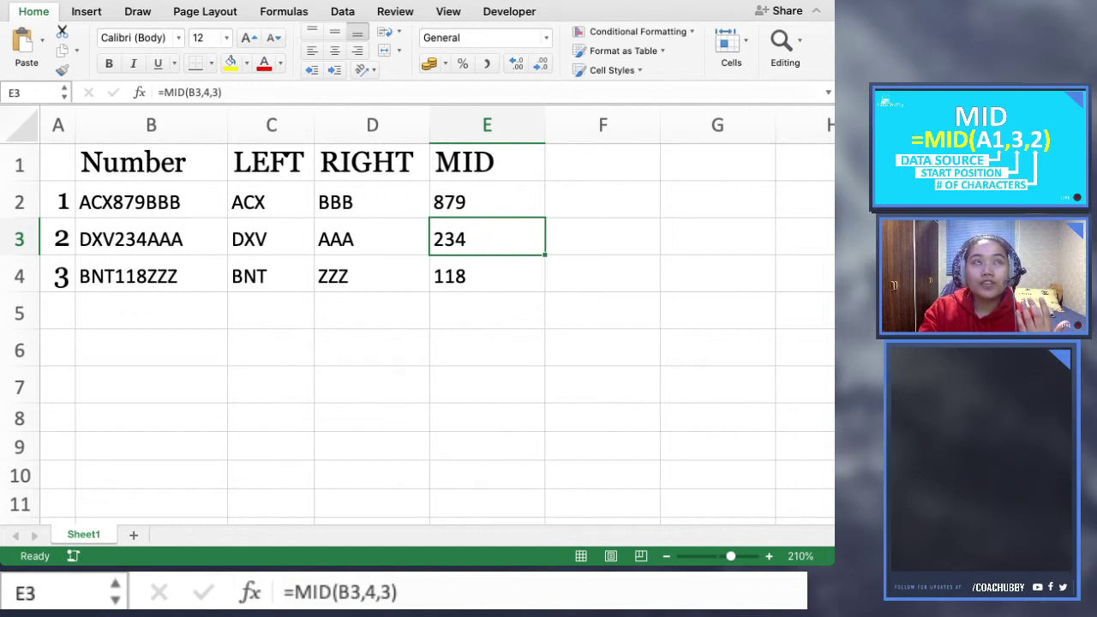
# Try entering the all-digit example 323878 in B6, and clear the cell again
pyautogui.click(151, 348)
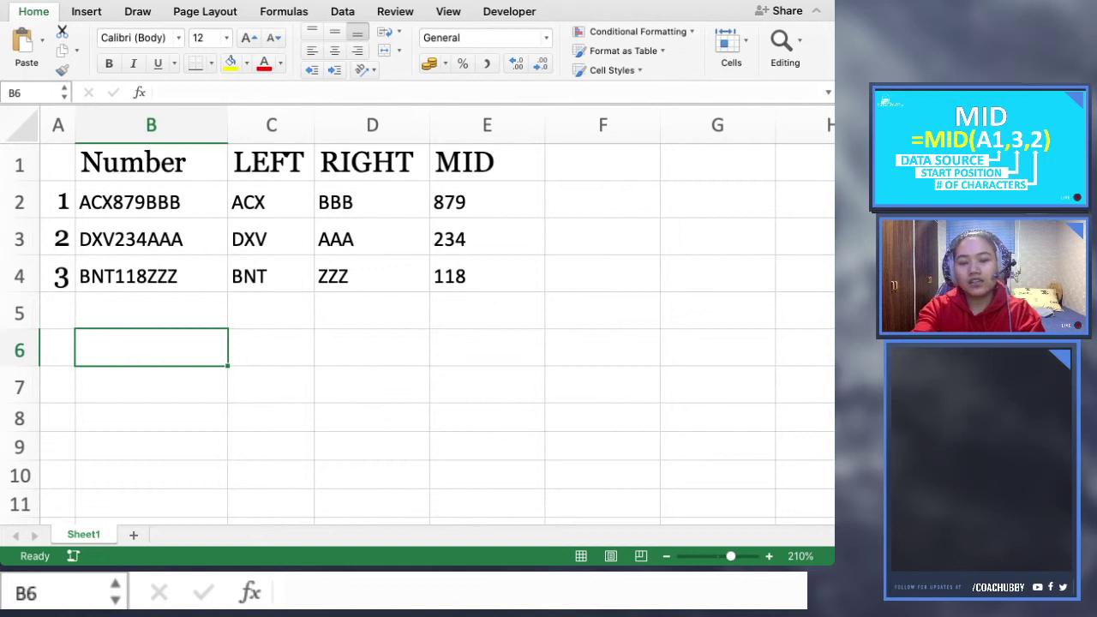
pyautogui.write('323')
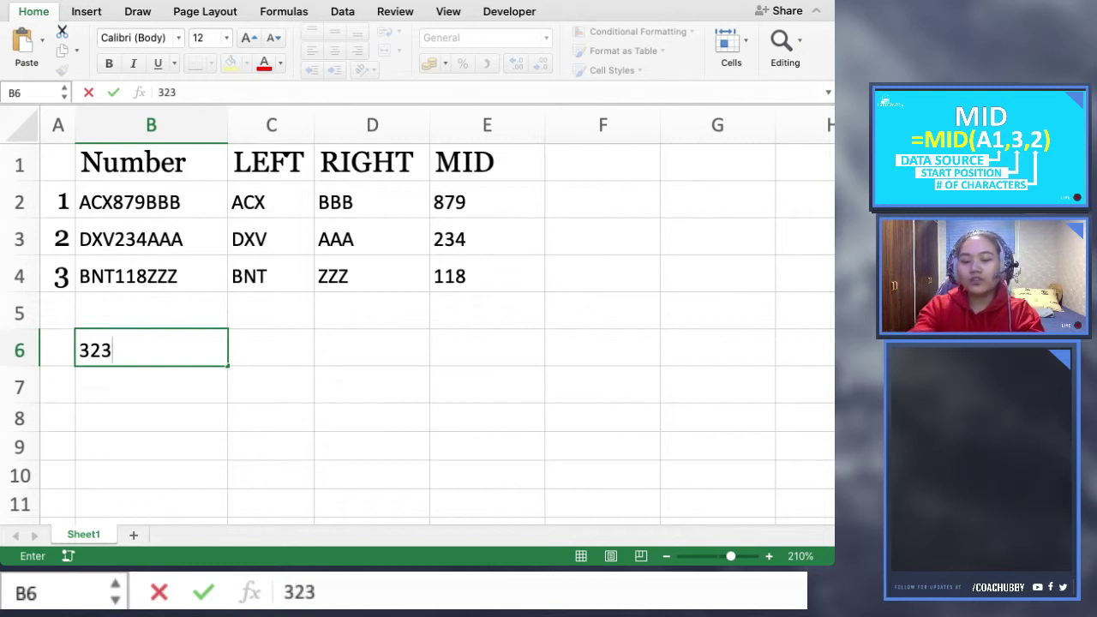
pyautogui.write('878')
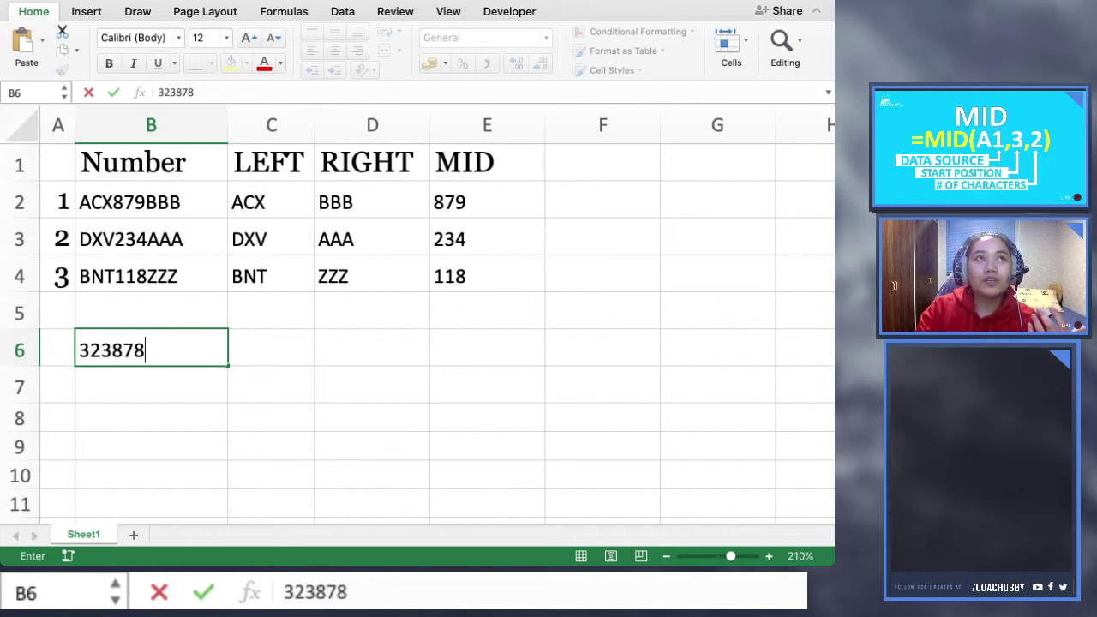
pyautogui.click(151, 447)
pyautogui.click(151, 350)
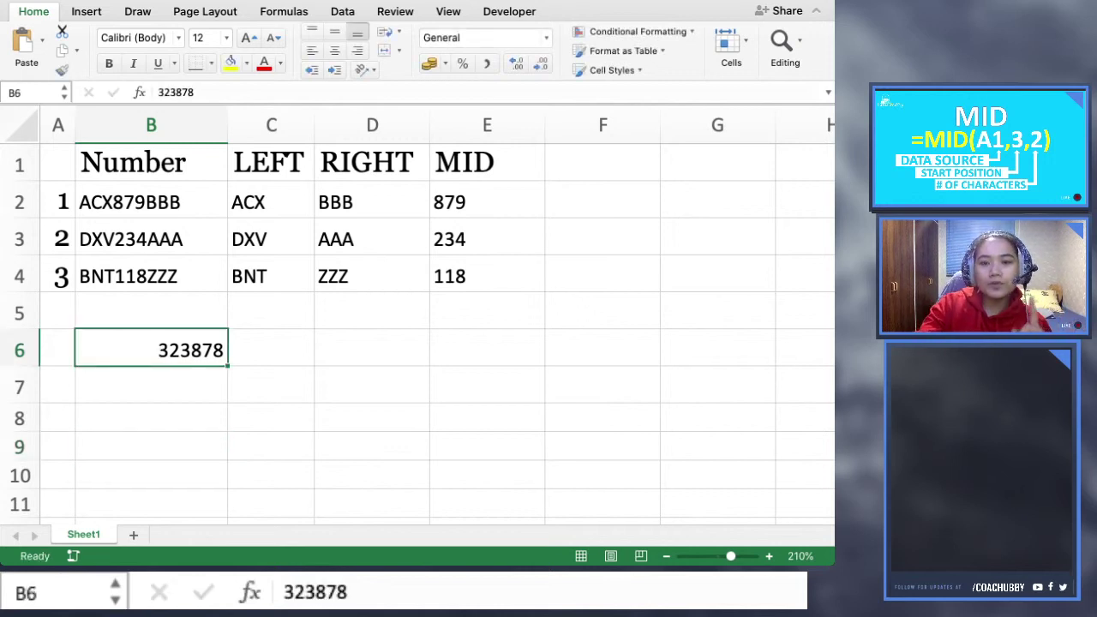
pyautogui.press('Delete')
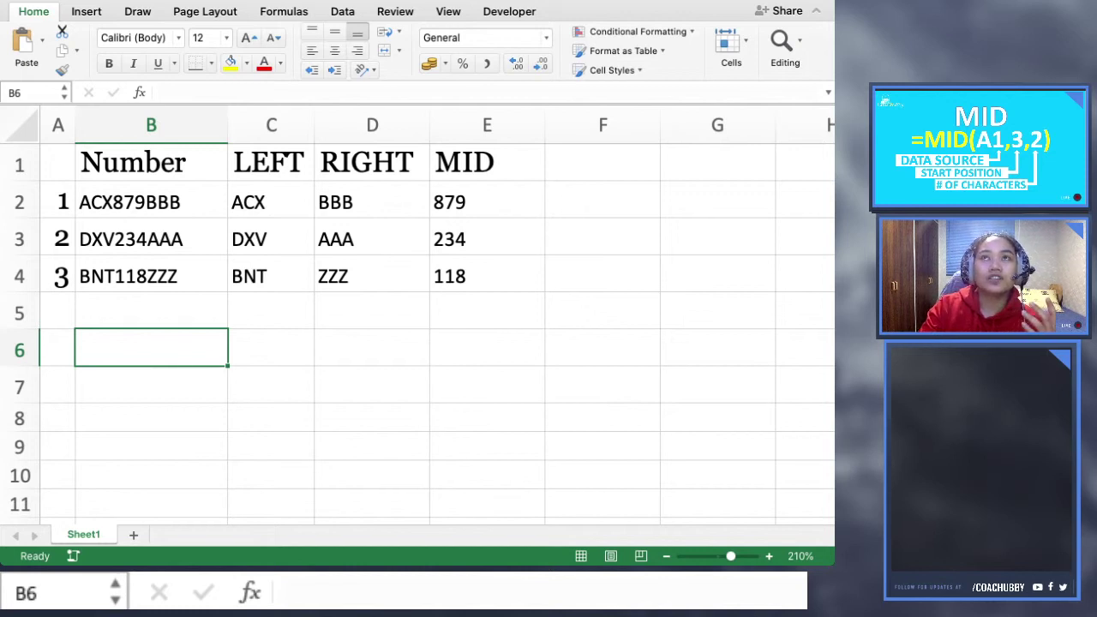
# Switch to the presentation, advance it to the TRIM function slide and return to the worksheet
pyautogui.press('super+Tab')
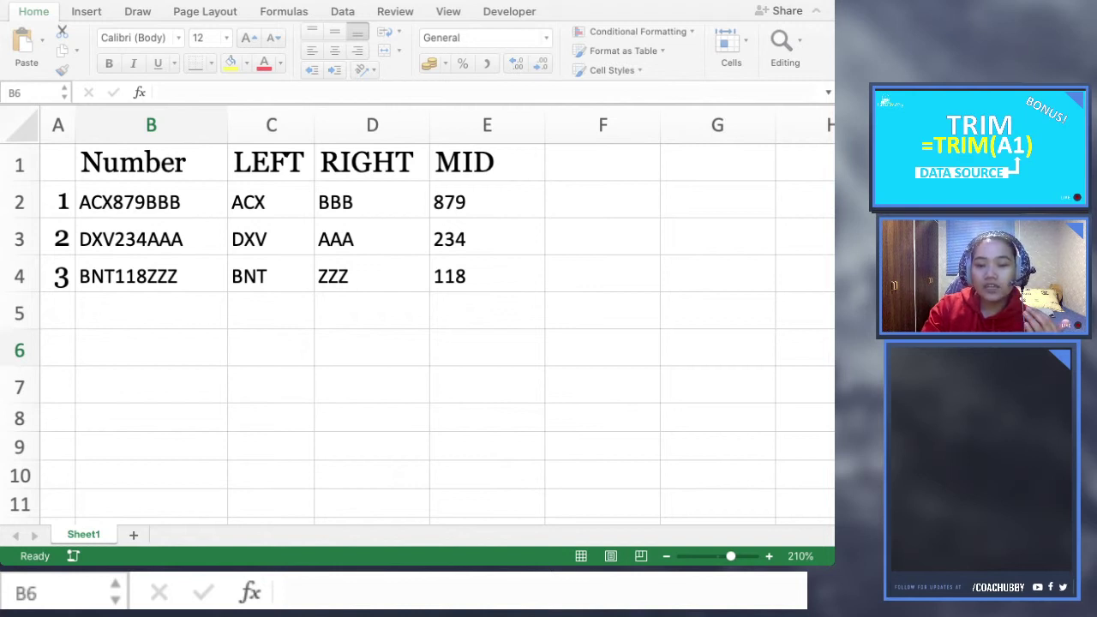
pyautogui.click(151, 348)
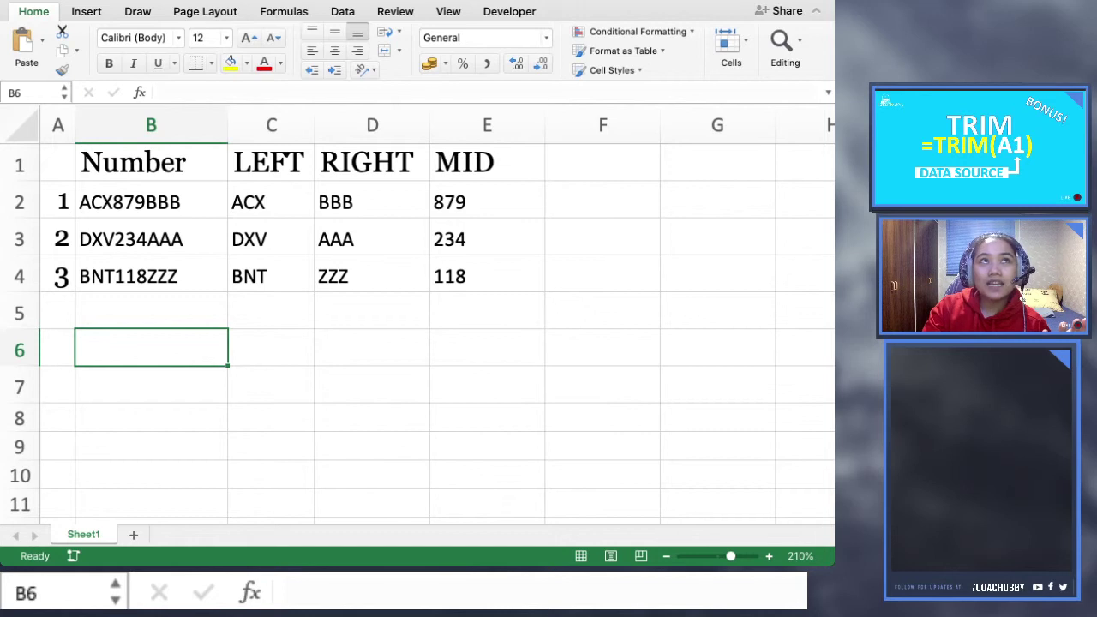
# Add a leading space before the code DXV234AAA in B3
pyautogui.click(151, 239)
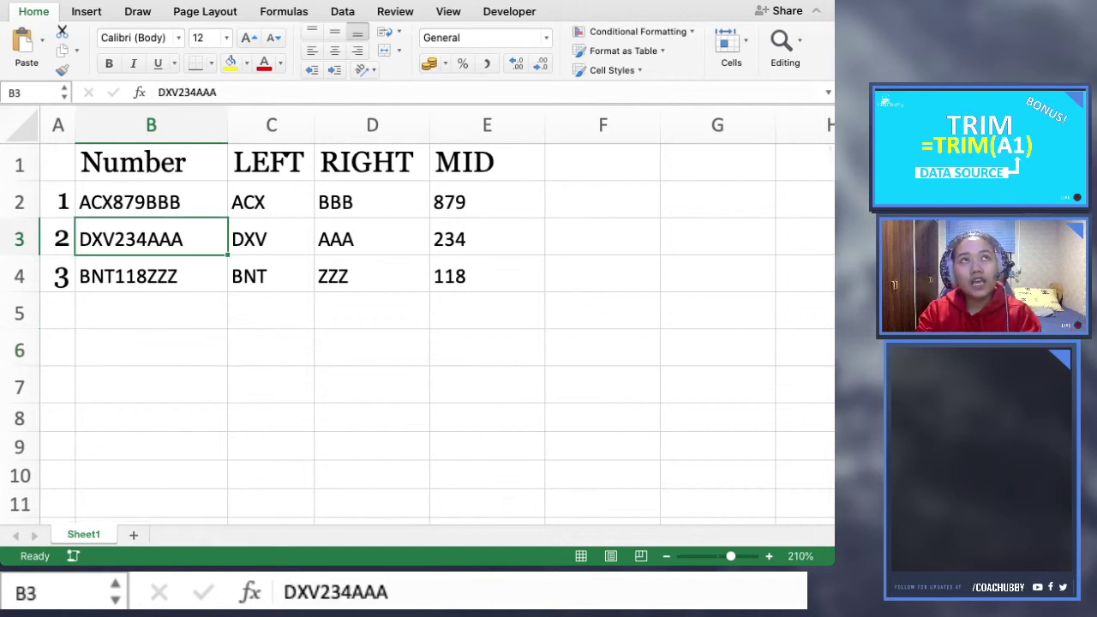
pyautogui.click(218, 92)
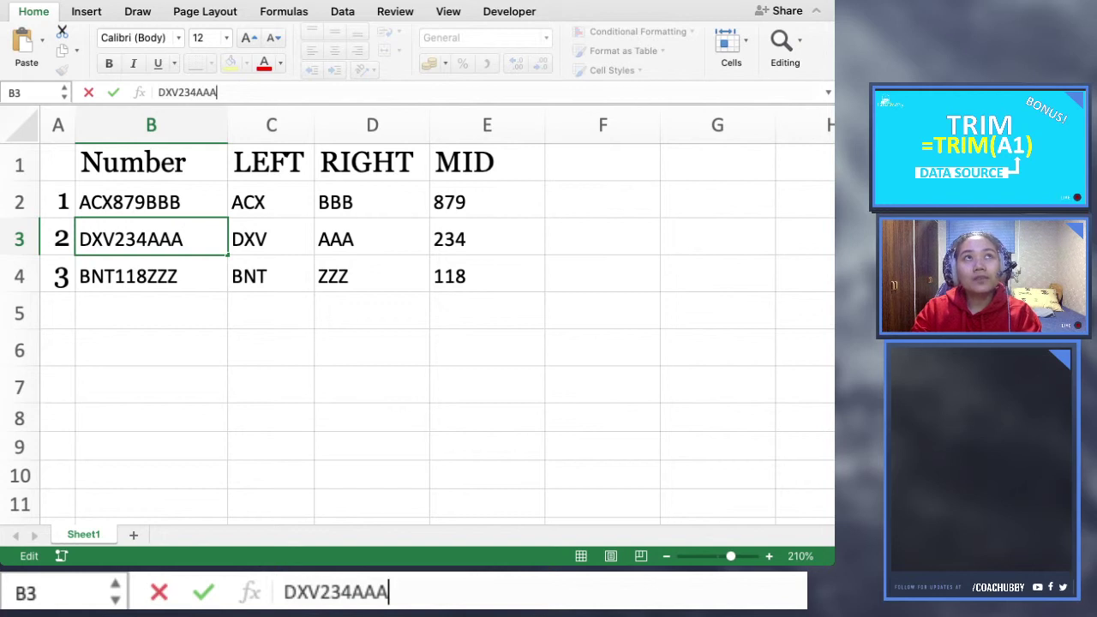
pyautogui.press('Left')
pyautogui.press('Left')
pyautogui.press('Left')
pyautogui.press('Left')
pyautogui.press('Left')
pyautogui.press('Left')
pyautogui.press('Left')
pyautogui.press('Left')
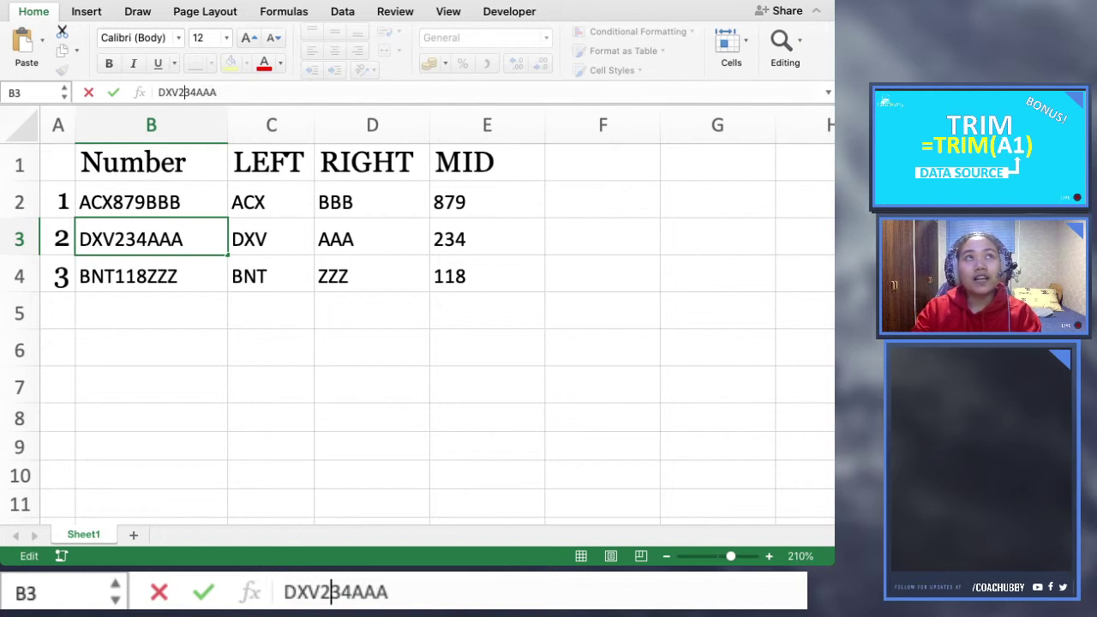
pyautogui.press('Left')
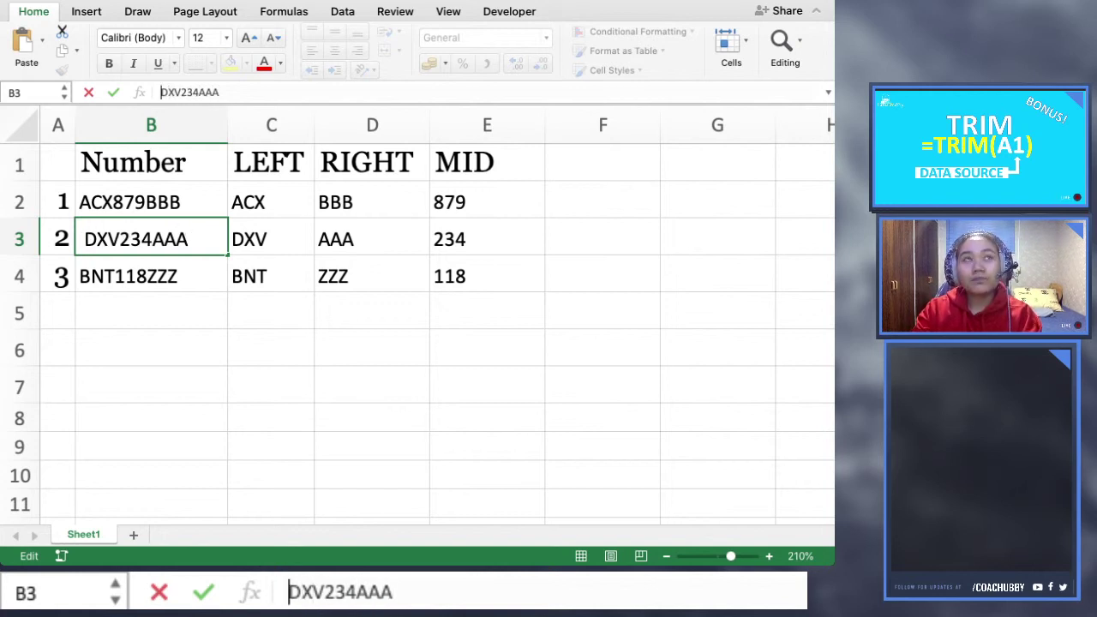
pyautogui.press('Return')
pyautogui.press('Up')
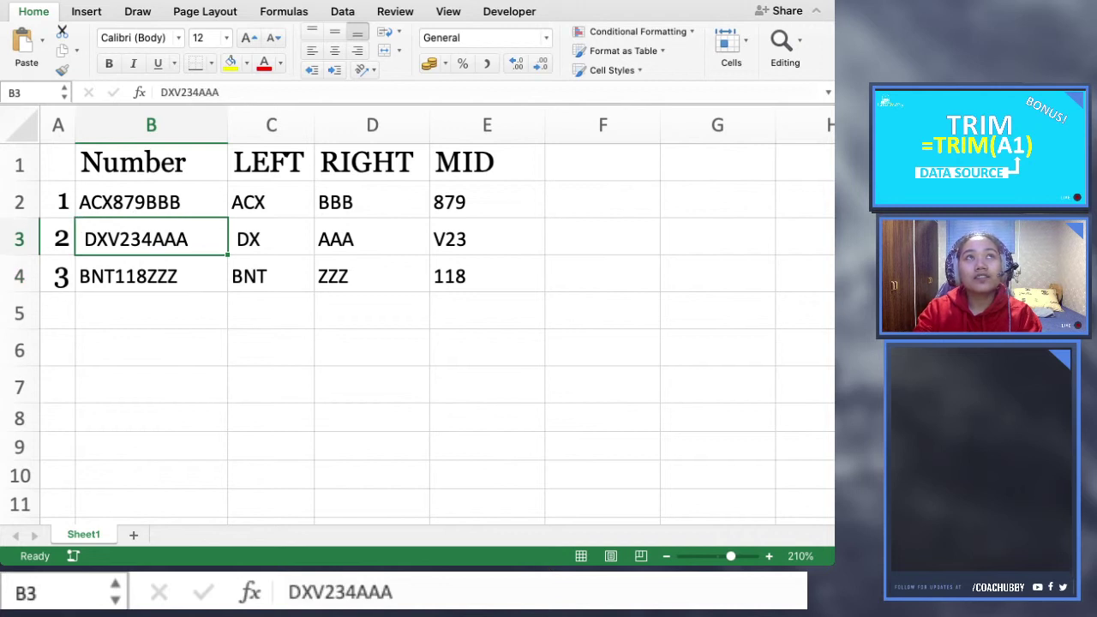
# Add a trailing space after the code in B3 and check the LEFT formula in C3
pyautogui.press('F2')
pyautogui.press('Return')
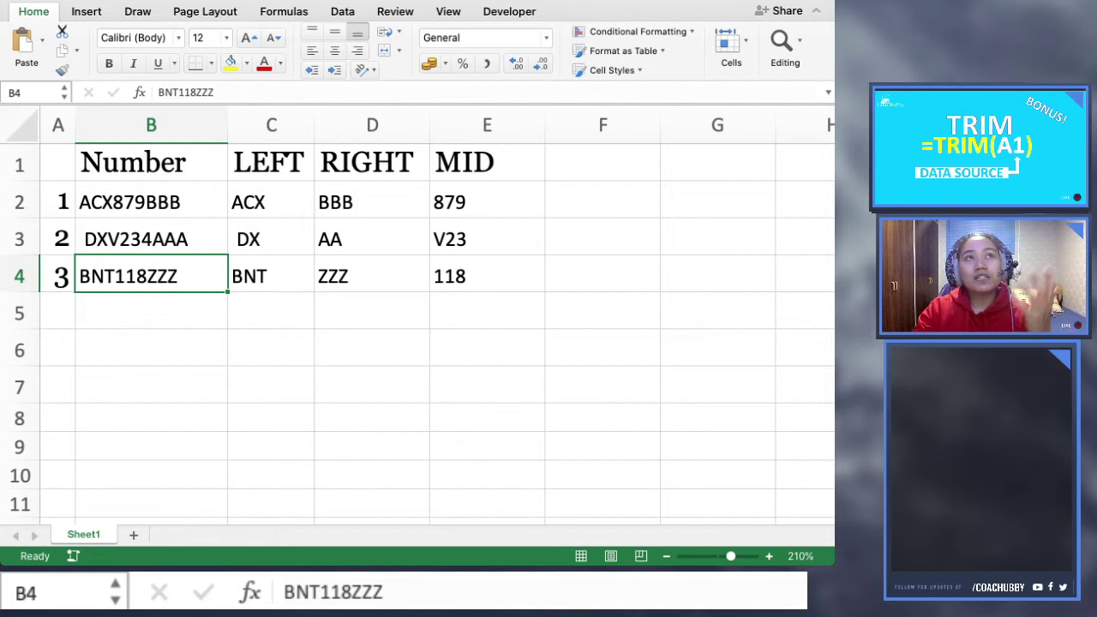
pyautogui.press('Up')
pyautogui.press('Right')
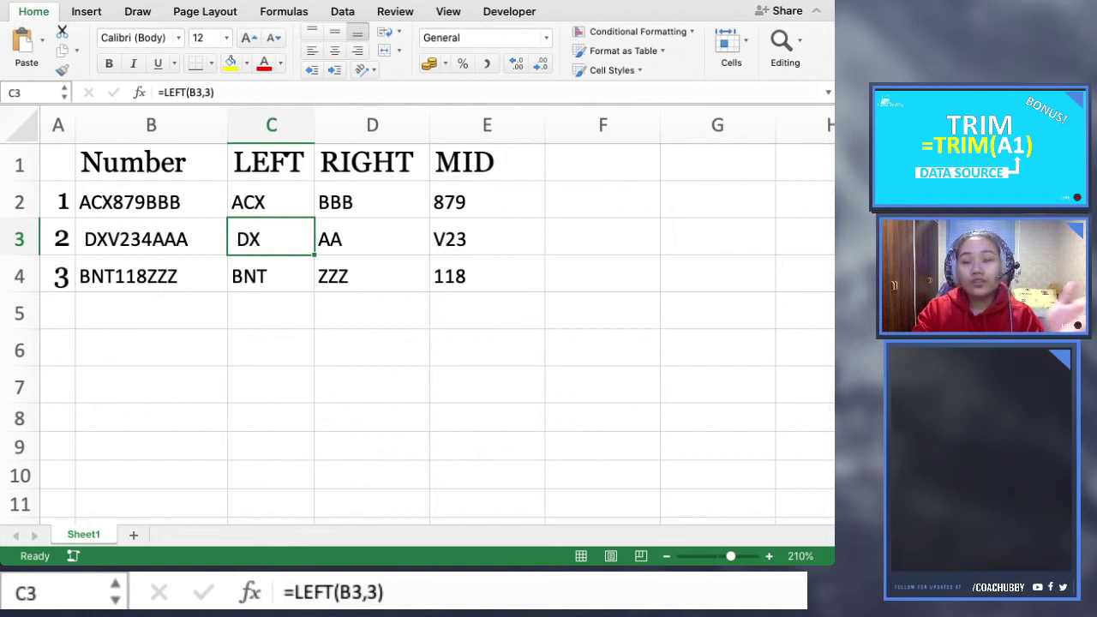
pyautogui.click(151, 239)
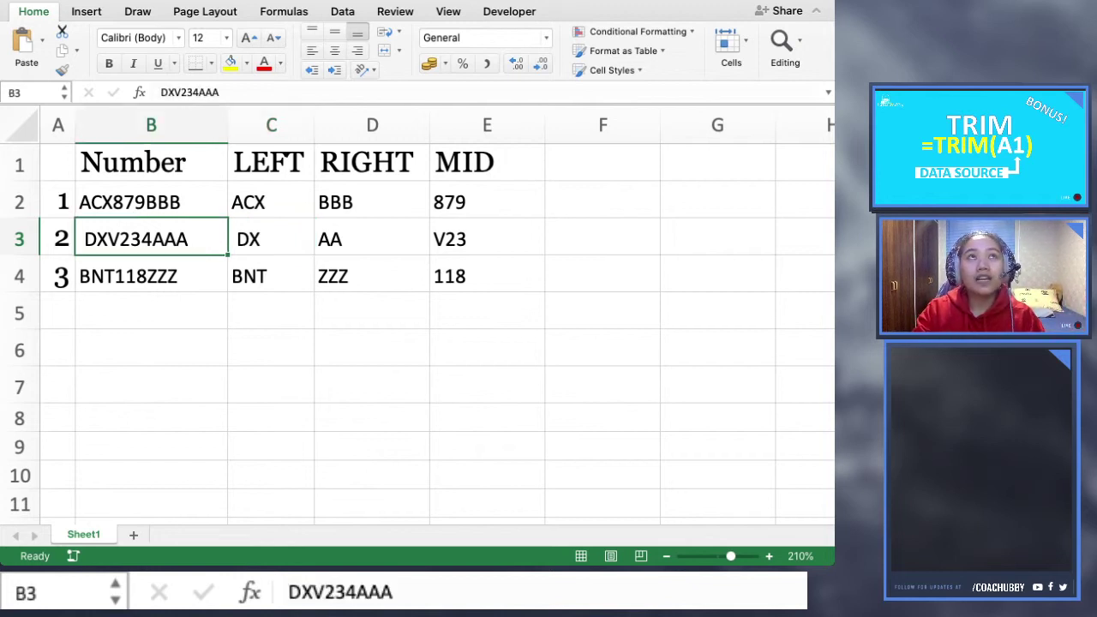
# Insert a new column before the LEFT column and title it TRIM in C1
pyautogui.click(271, 125)
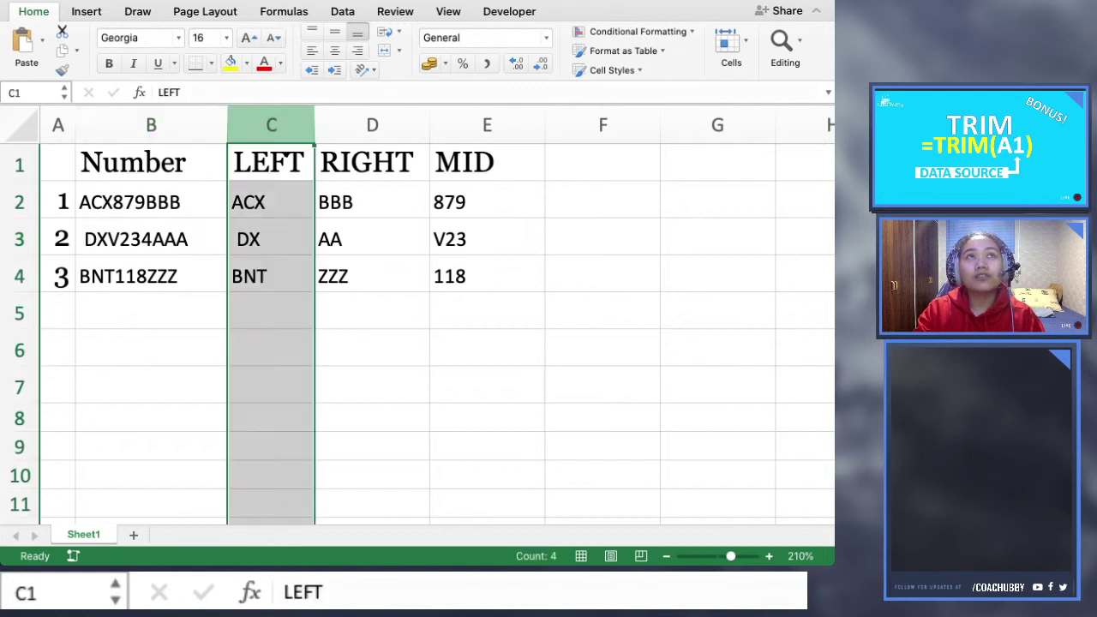
pyautogui.hotkey('ctrl', 'shift', '=')
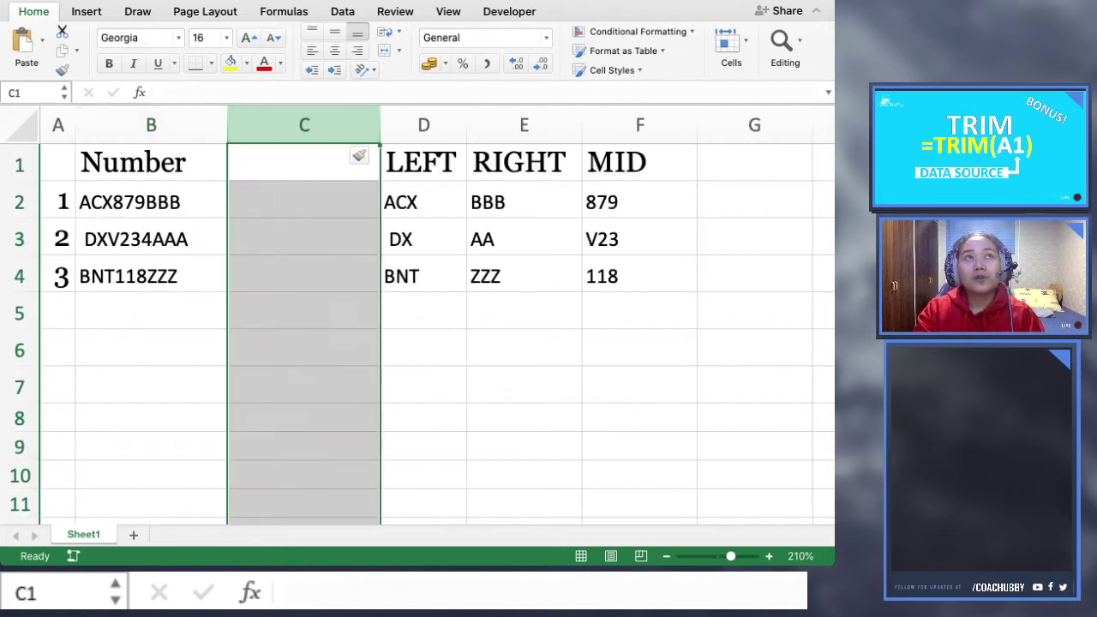
pyautogui.click(291, 163)
pyautogui.write('TRIM')
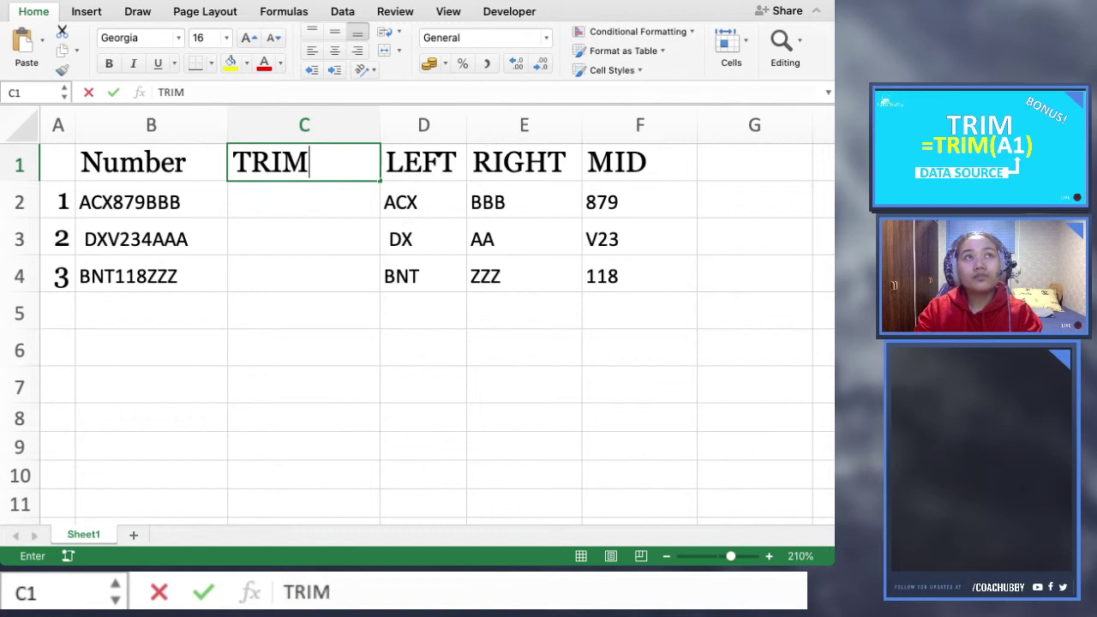
pyautogui.press('Return')
pyautogui.press('Down')
pyautogui.press('Left')
pyautogui.press('Up')
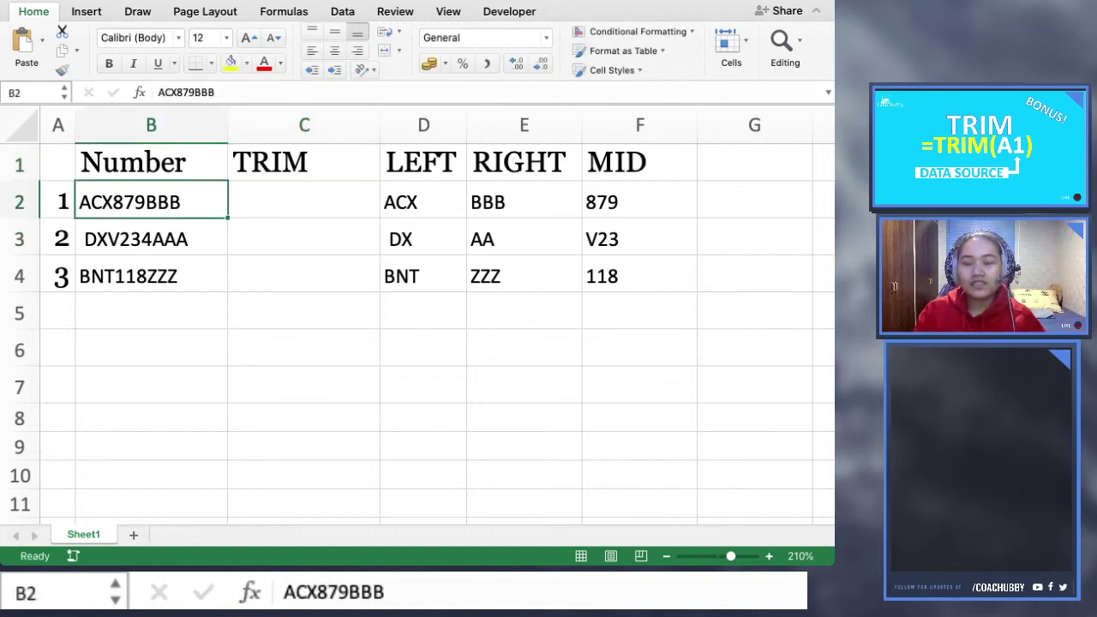
pyautogui.press('Down')
pyautogui.press('Down')
pyautogui.press('Down')
pyautogui.press('Down')
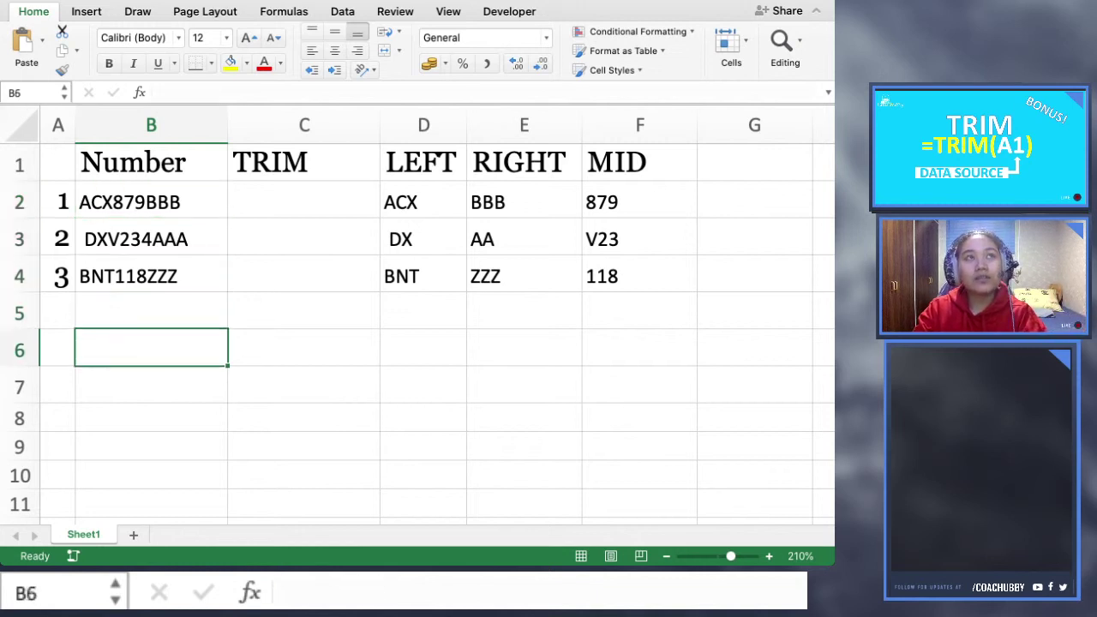
# Copy the code with stray spaces from B3 into B5 and B6
pyautogui.press('Up')
pyautogui.press('Up')
pyautogui.press('Up')
pyautogui.press('super+c')
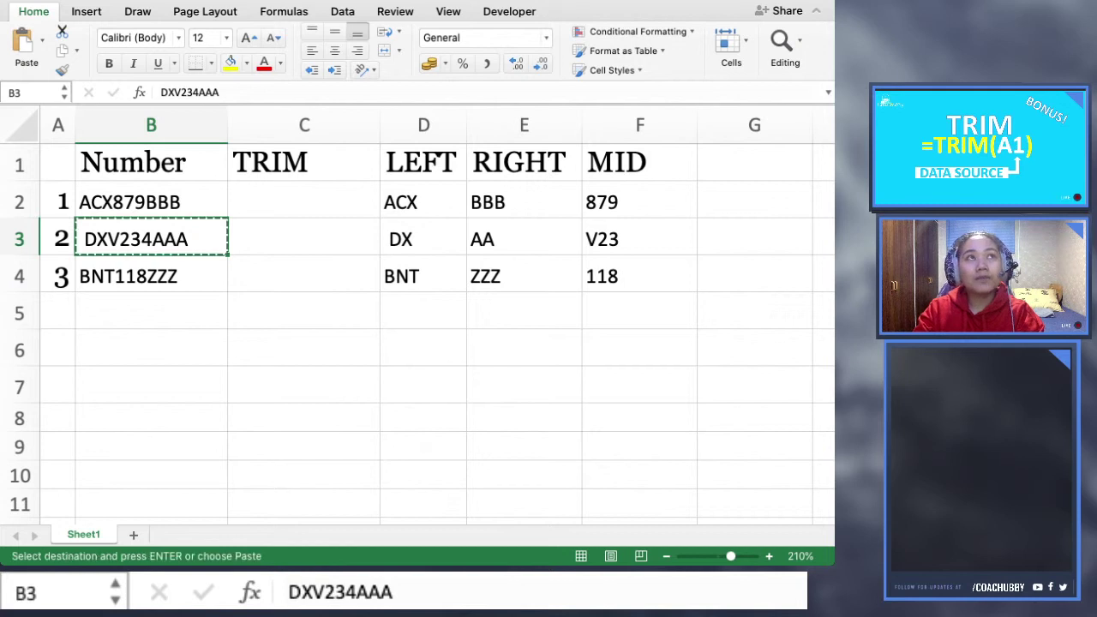
pyautogui.press('Down')
pyautogui.press('Down')
pyautogui.press('super+v')
pyautogui.press('Down')
pyautogui.press('Down')
pyautogui.press('Up')
pyautogui.press('super+v')
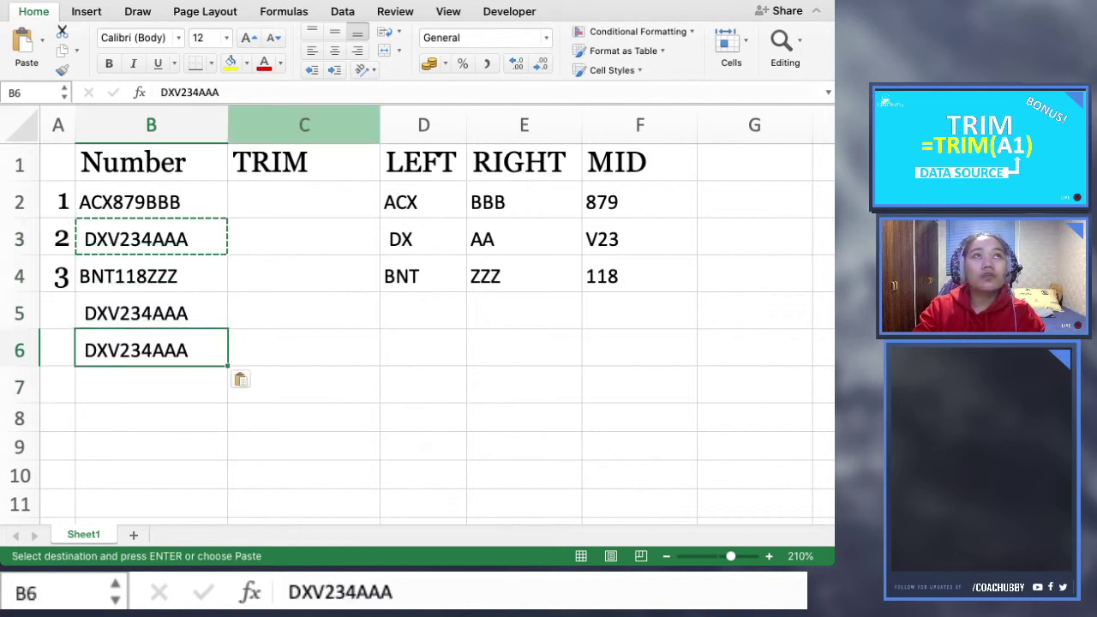
# Remove the trailing space from the code in B6 and the leading space from the code in B5
pyautogui.click(221, 93)
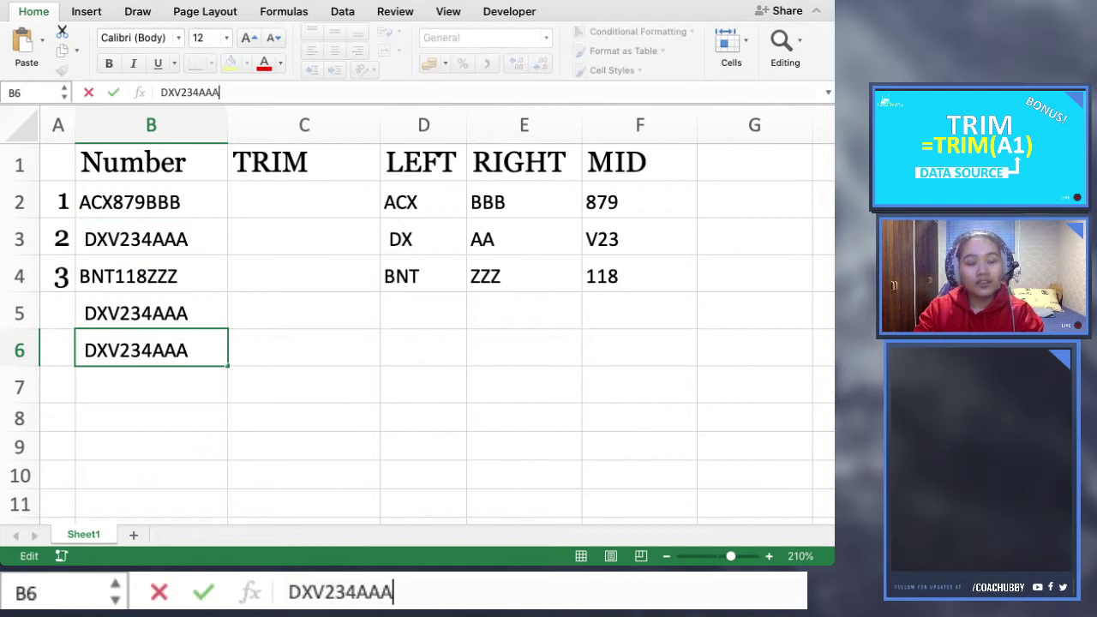
pyautogui.press('Escape')
pyautogui.press('Up')
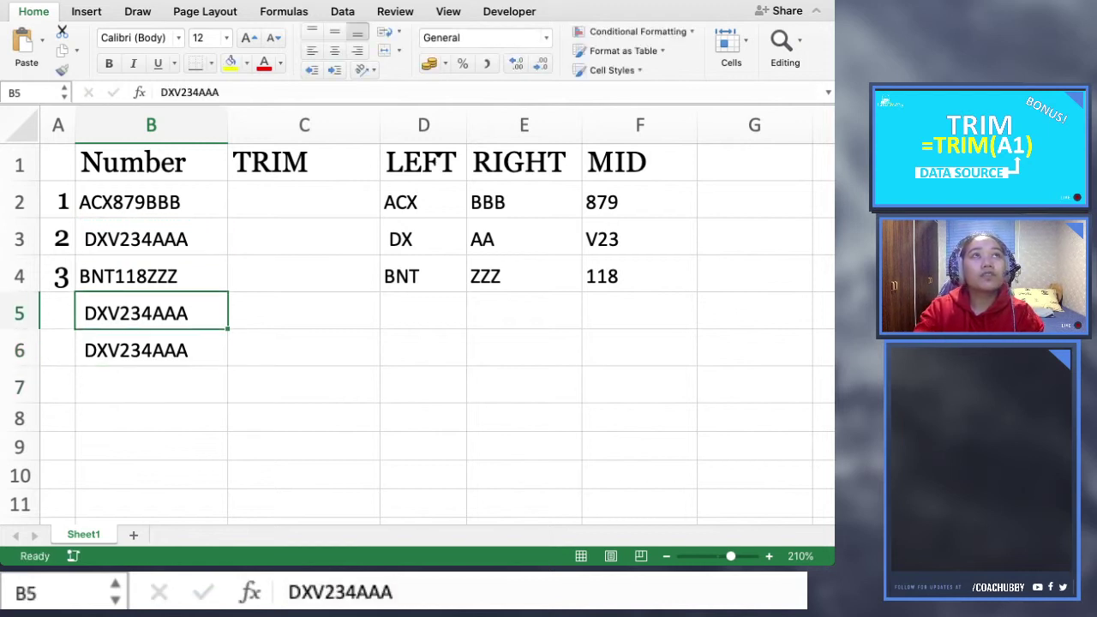
pyautogui.press('F2')
pyautogui.press('Home')
pyautogui.press('Delete')
# Try to copy the LEFT, RIGHT and MID formulas in D2:F4 and paste them over D2:F6
pyautogui.press('Up')
pyautogui.press('Up')
pyautogui.press('Right')
pyautogui.press('Right')
pyautogui.press('Up')
pyautogui.press('Up')
pyautogui.hotkey('shift', 'Right')
pyautogui.hotkey('shift', 'Right')
pyautogui.hotkey('shift', 'Down')
pyautogui.hotkey('shift', 'Down')
pyautogui.hotkey('shift', 'Down')
pyautogui.hotkey('shift', 'Up')
pyautogui.press('super+c')
pyautogui.hotkey('shift', 'Down')
pyautogui.hotkey('shift', 'Down')
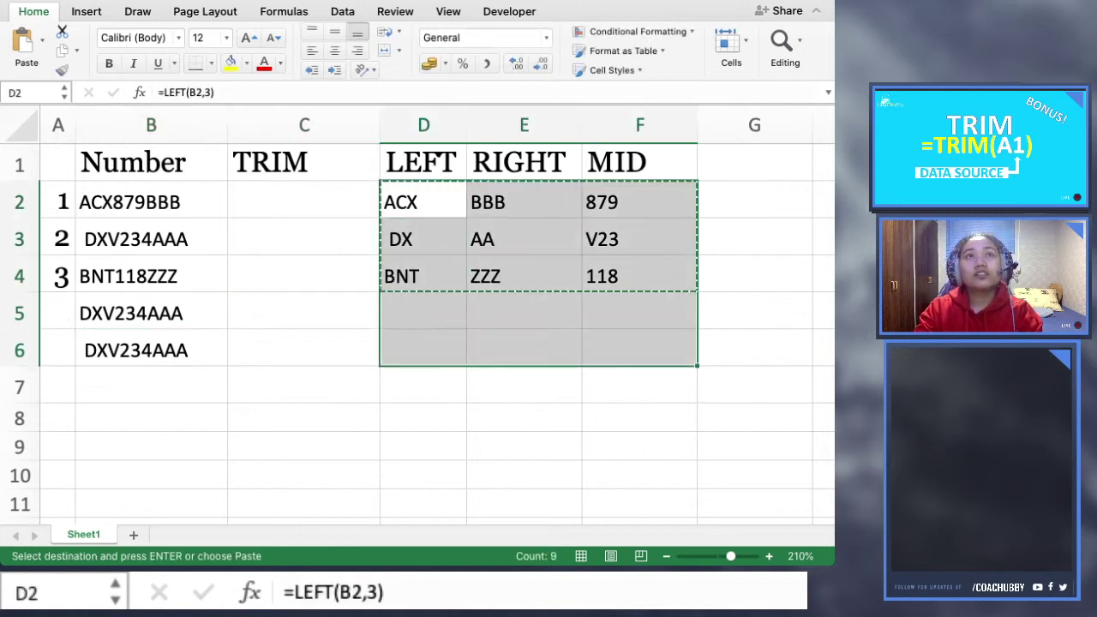
pyautogui.press('super+v')
pyautogui.press('Left')
pyautogui.press('Down')
pyautogui.press('Right')
pyautogui.press('Down')
pyautogui.press('Right')
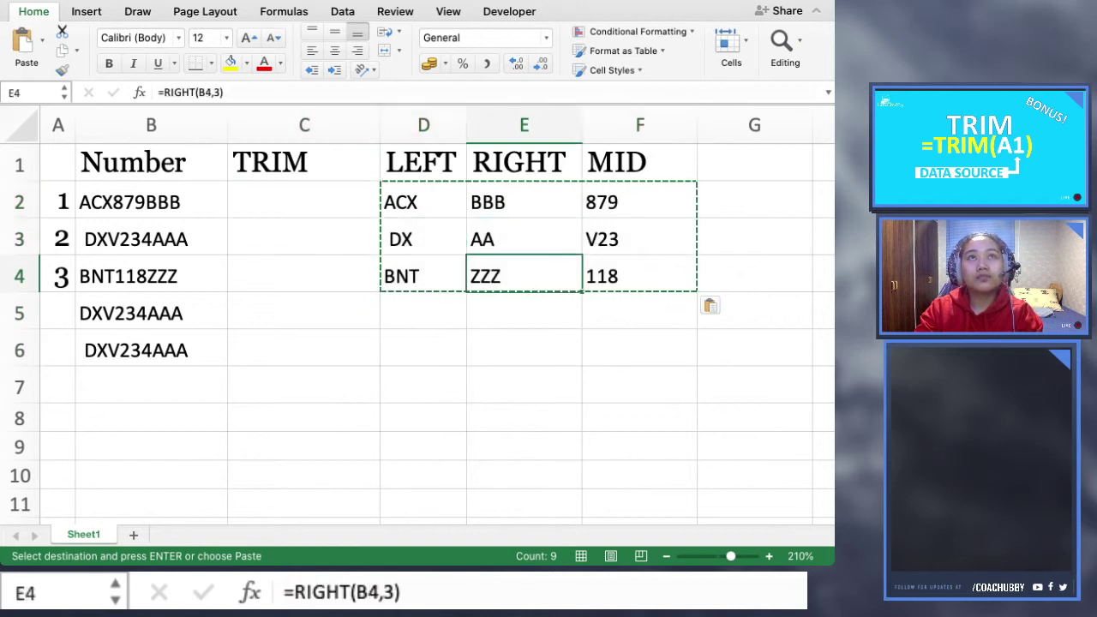
# Fill the LEFT, RIGHT and MID formulas in D4:F4 down through row 6
pyautogui.press('Left')
pyautogui.hotkey('shift', 'Right')
pyautogui.hotkey('shift', 'Right')
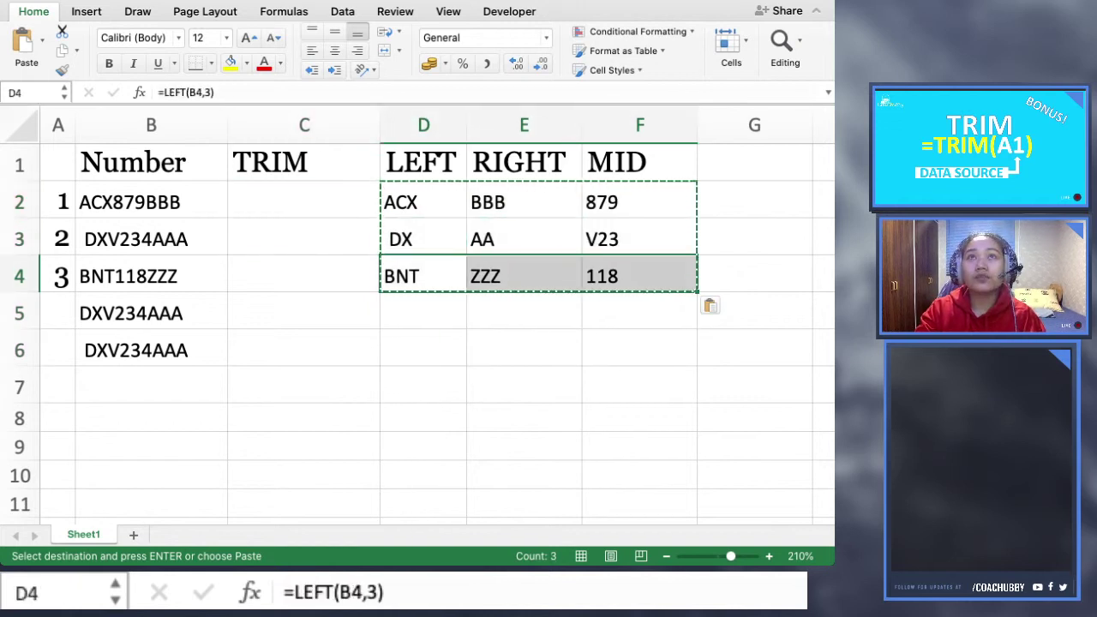
pyautogui.moveTo(697, 292); pyautogui.dragTo(697, 353)
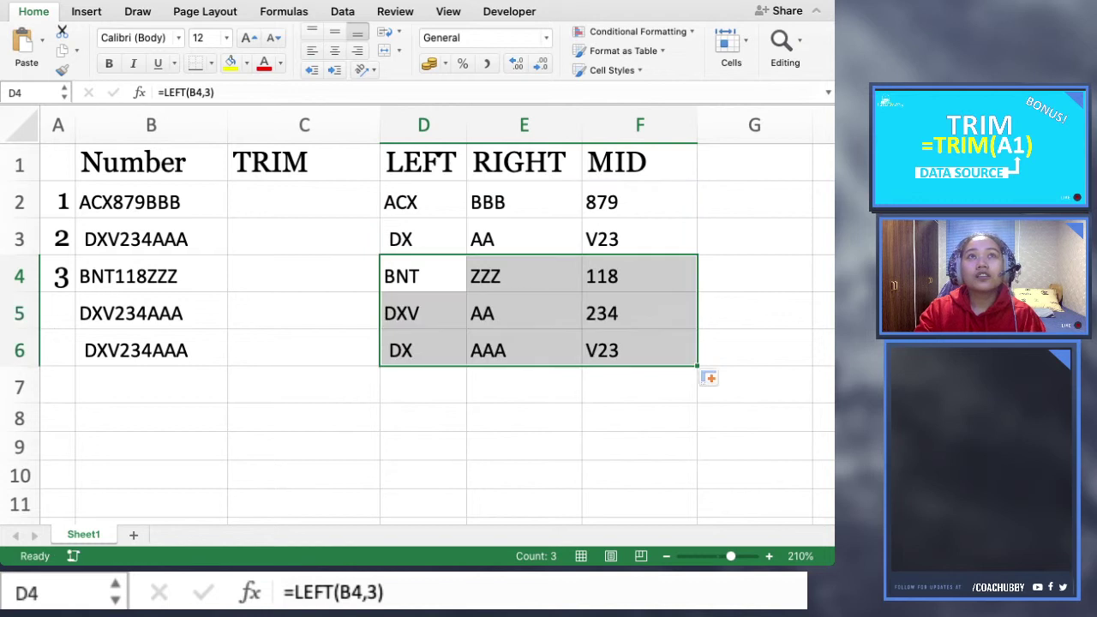
pyautogui.moveTo(641, 387); pyautogui.dragTo(641, 419)
# Enter the formula =TRIM(B2) in C2
pyautogui.click(524, 314)
pyautogui.press('Up')
pyautogui.press('Left')
pyautogui.press('Left')
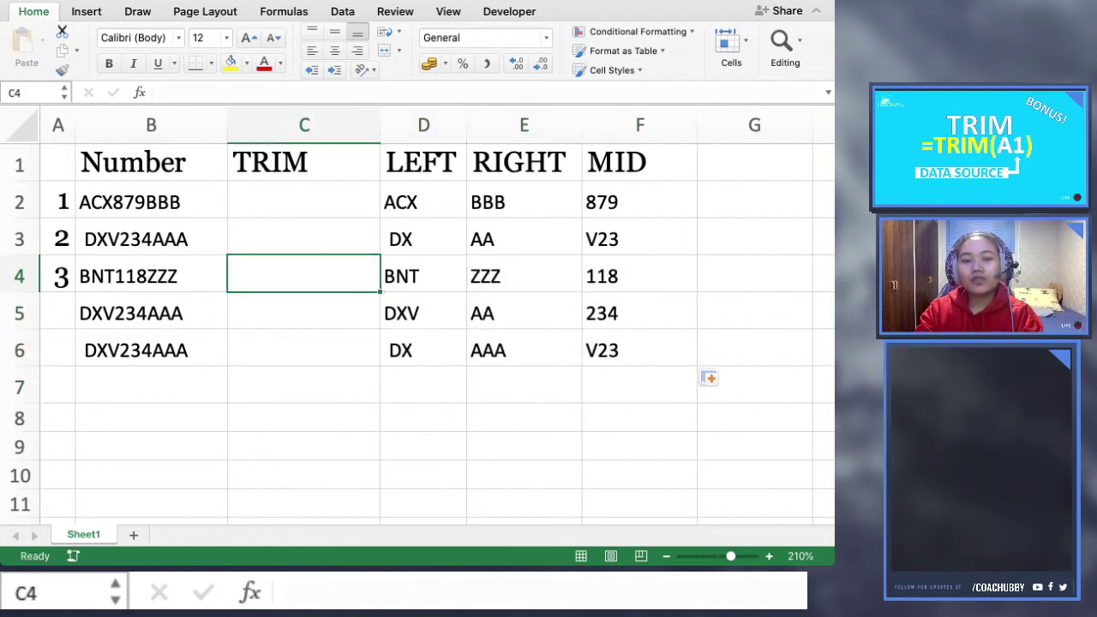
pyautogui.press('Left')
pyautogui.press('Up')
pyautogui.press('Up')
pyautogui.press('Right')
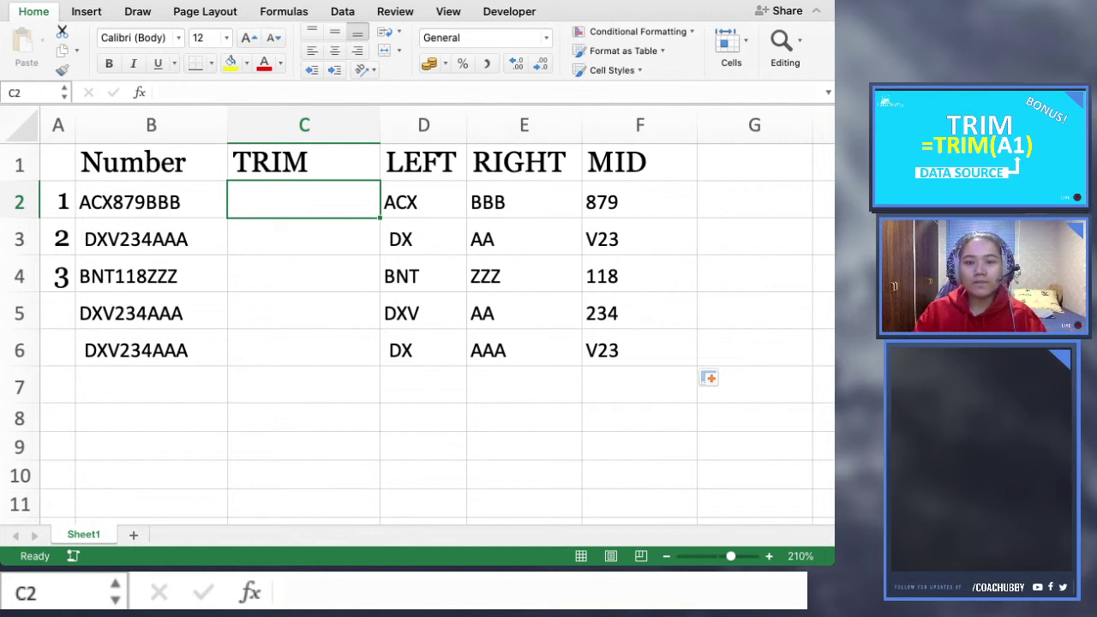
pyautogui.write('=')
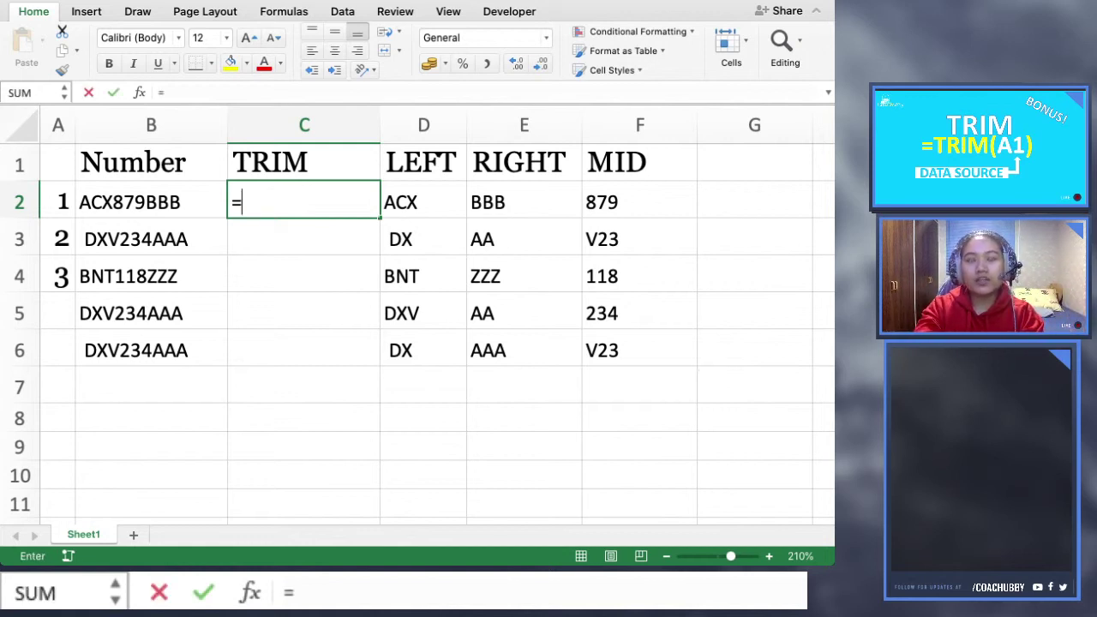
pyautogui.write('TRIM(')
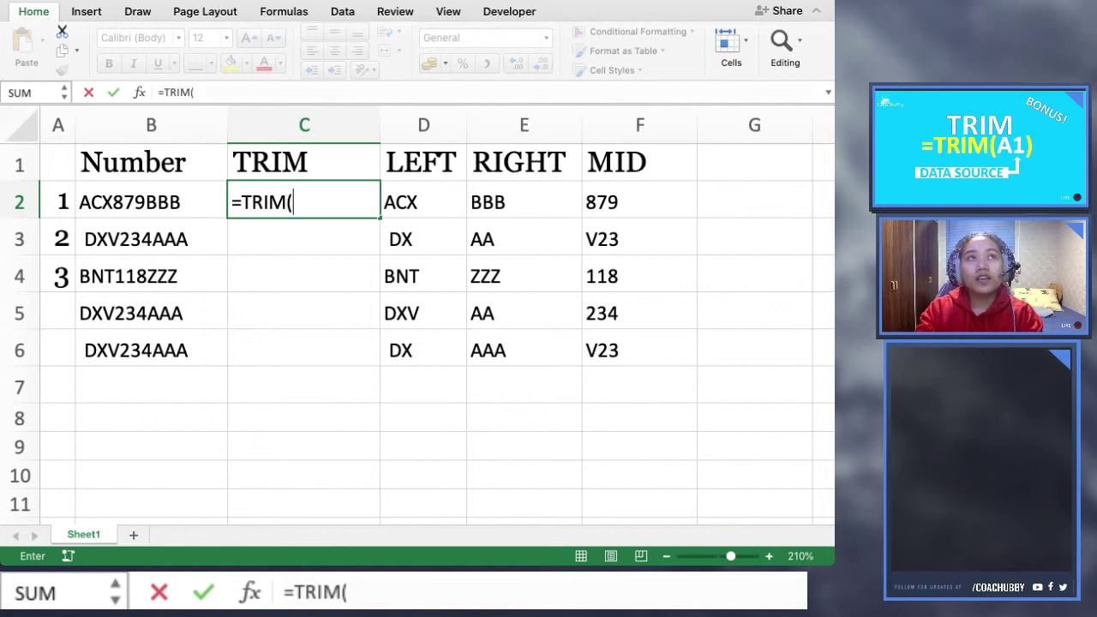
pyautogui.press('Left')
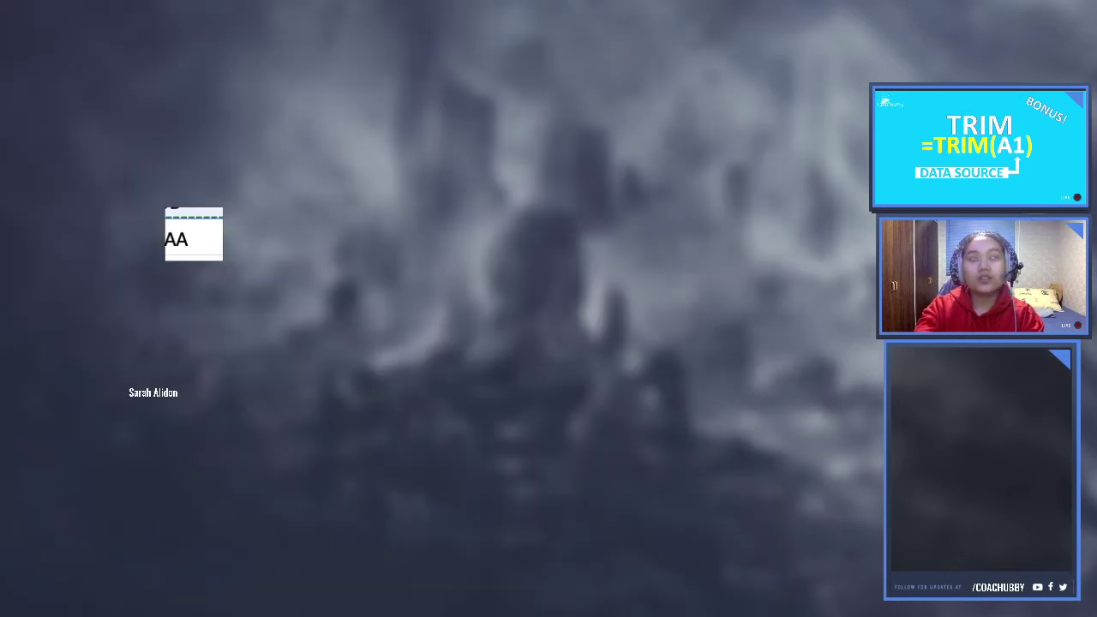
pyautogui.press('Return')
pyautogui.click(304, 203)
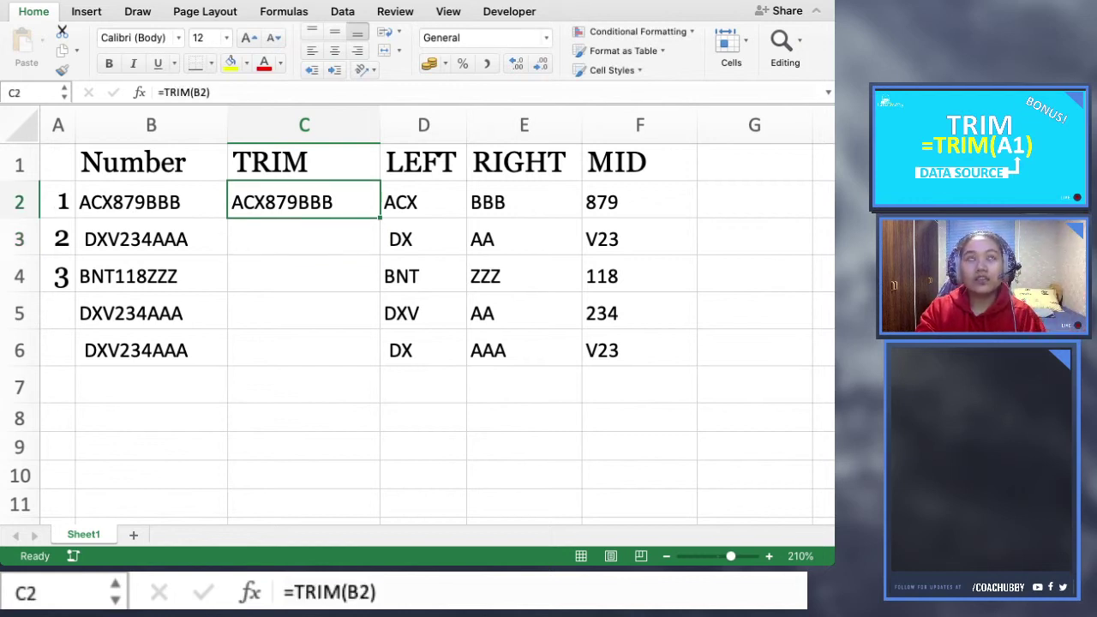
# Fill the TRIM formula from C2 down to C6 and look over the trimmed codes
pyautogui.moveTo(380, 217); pyautogui.dragTo(379, 366)
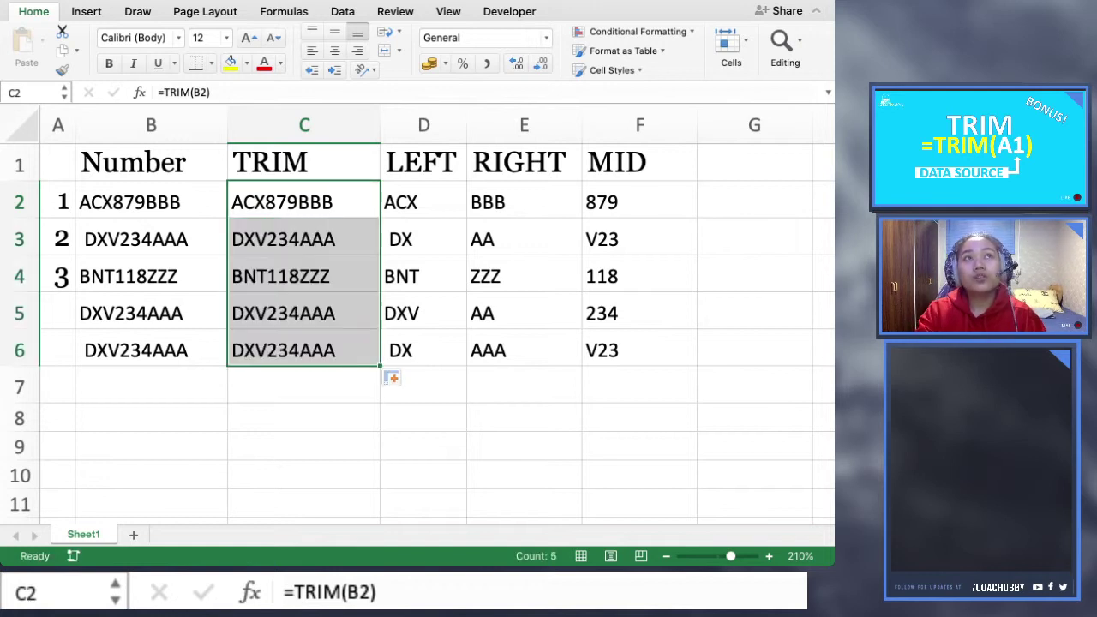
pyautogui.click(304, 387)
pyautogui.click(304, 314)
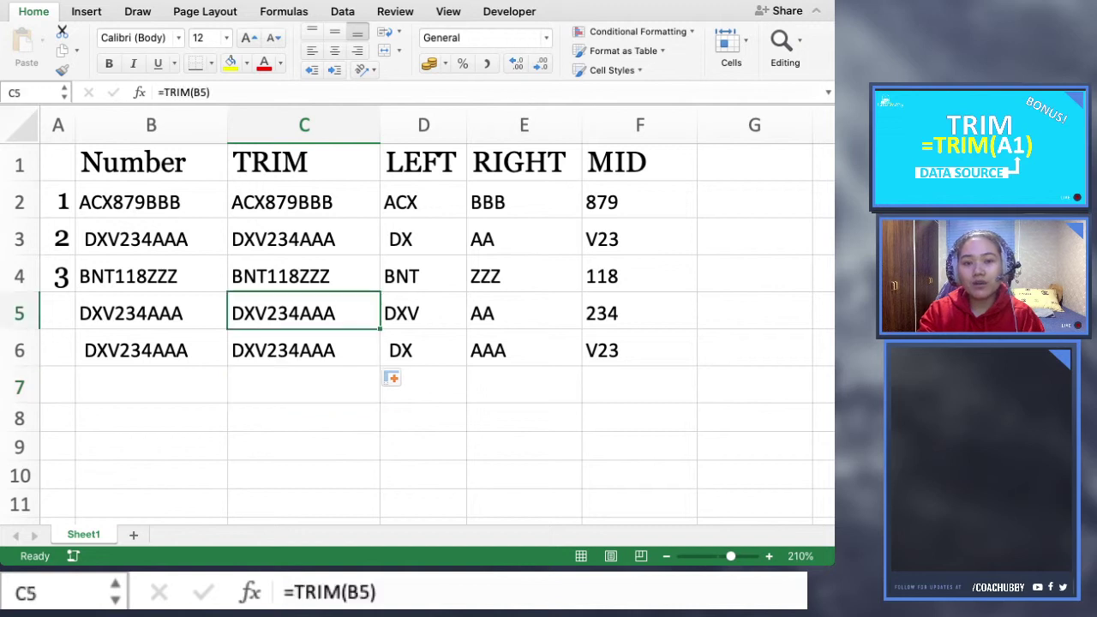
pyautogui.press('Up')
pyautogui.press('Up')
pyautogui.press('Up')
pyautogui.press('Down')
pyautogui.press('Down')
pyautogui.press('Down')
pyautogui.press('Down')
pyautogui.press('Down')
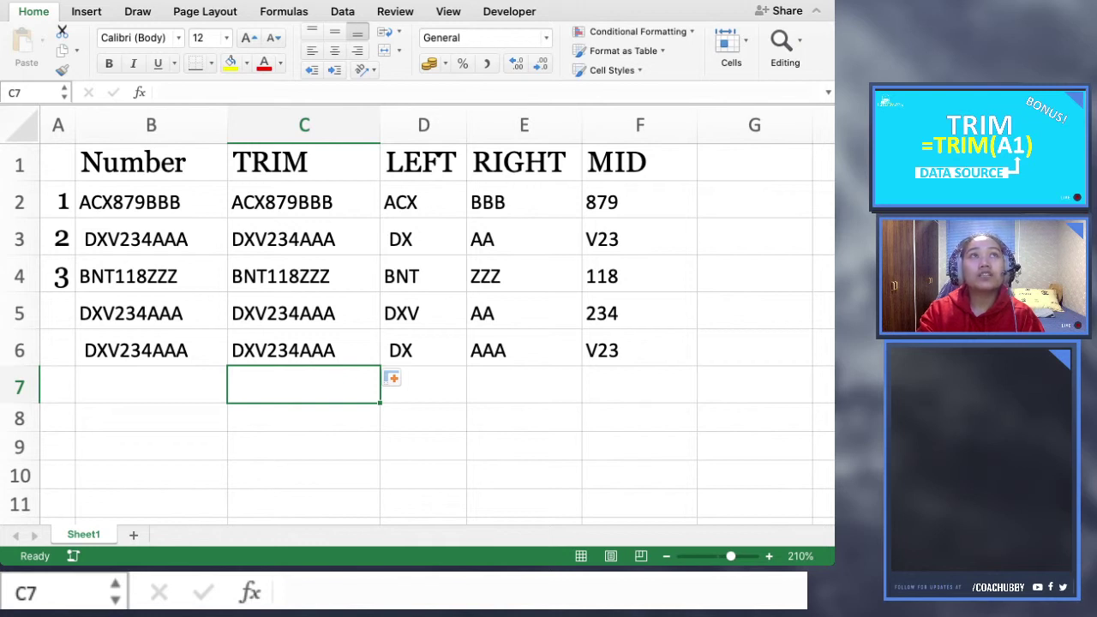
# Change the formula in D2 to =LEFT(C2,3) and fill it down to D6
pyautogui.click(422, 202)
pyautogui.click(195, 92)
pyautogui.press('BackSpace')
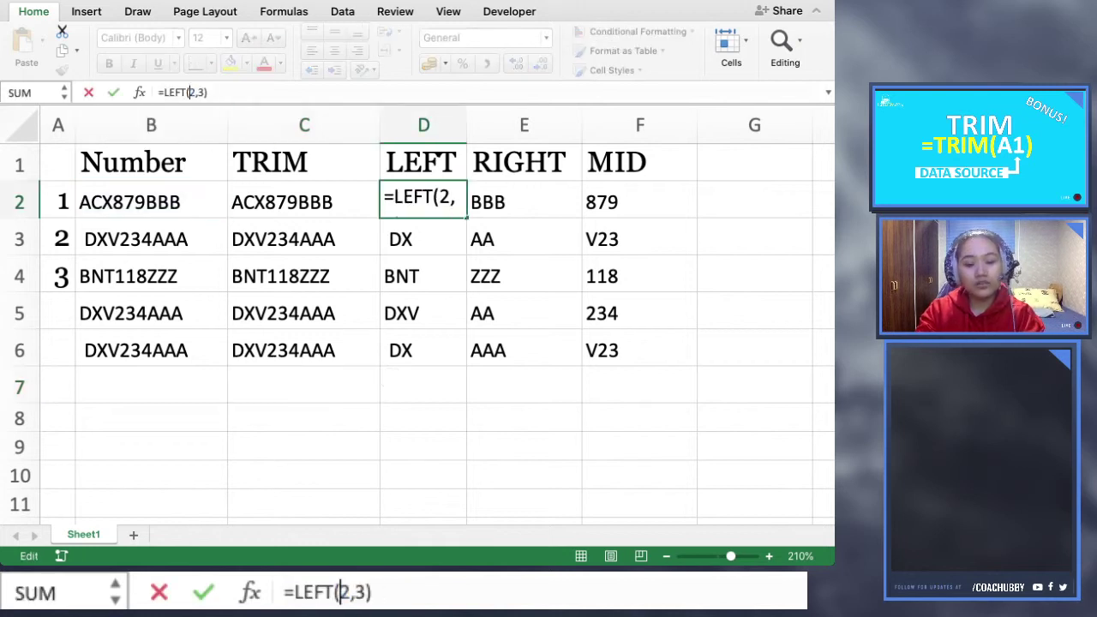
pyautogui.write('C')
pyautogui.press('Return')
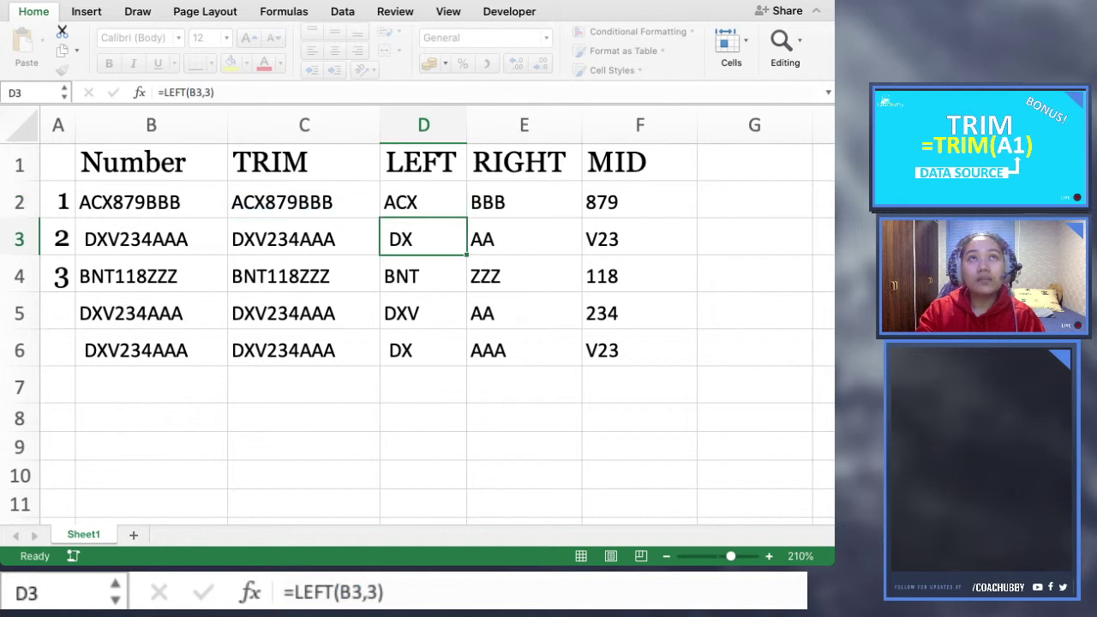
pyautogui.press('Up')
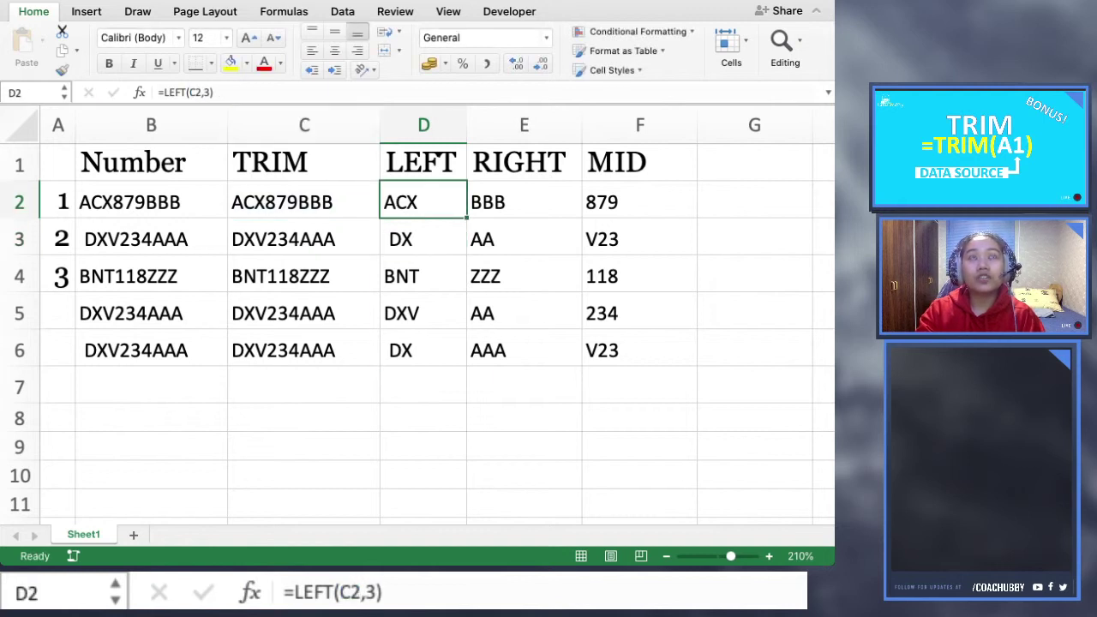
pyautogui.doubleClick(467, 217)
# Change the formula in E2 to =RIGHT(C2,3) and fill it down to E6
pyautogui.click(524, 201)
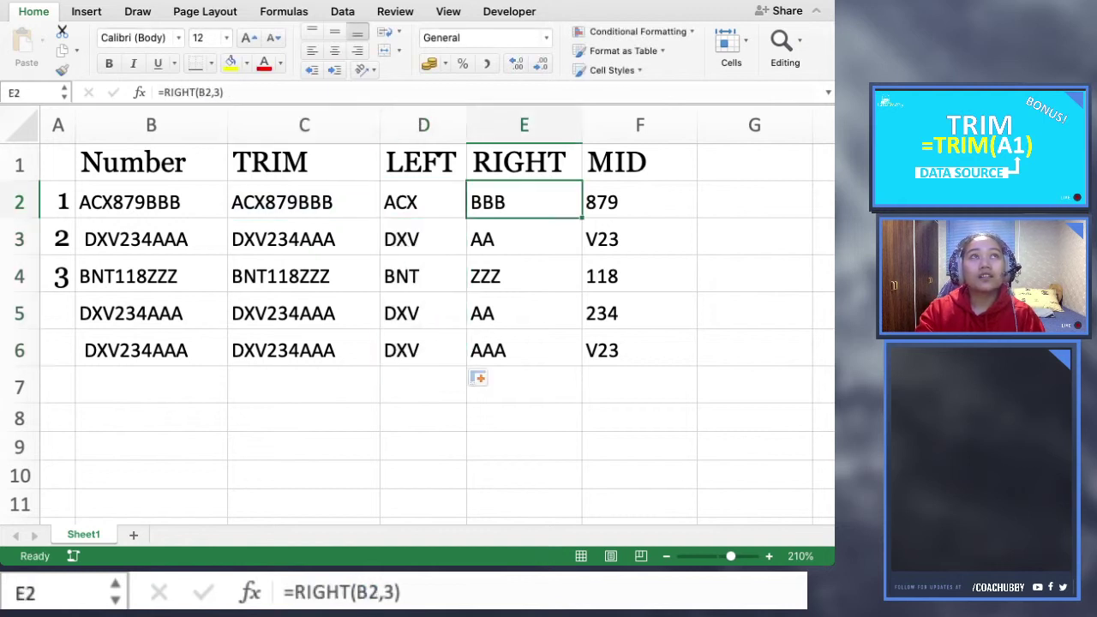
pyautogui.click(205, 93)
pyautogui.press('BackSpace')
pyautogui.write('C')
pyautogui.press('Return')
pyautogui.click(524, 202)
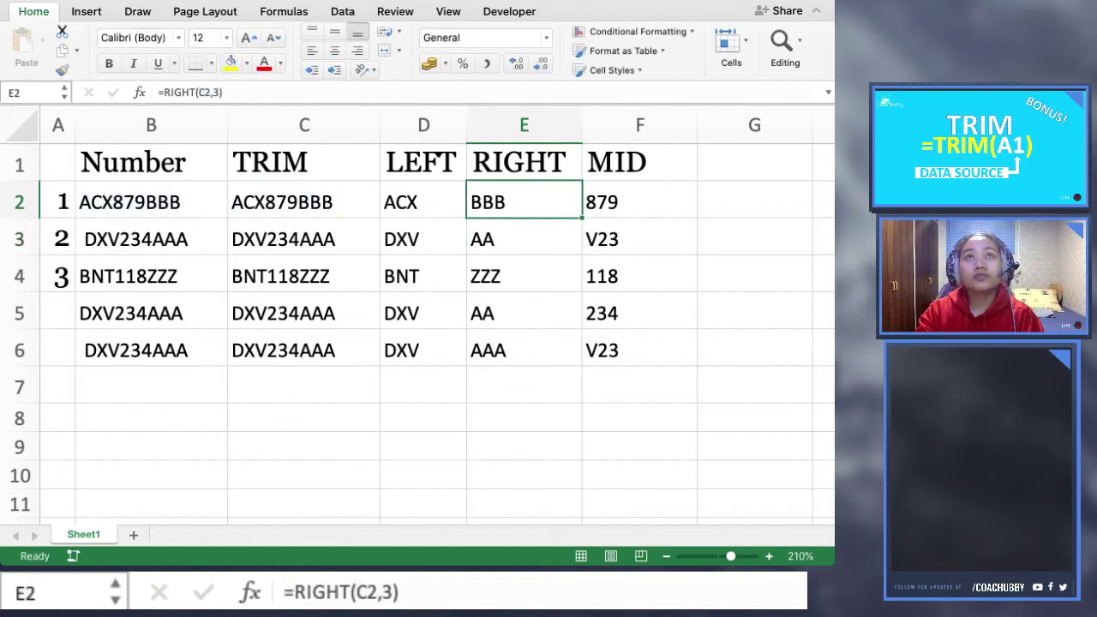
pyautogui.doubleClick(583, 218)
# Change the formula in F2 to =MID(C2,4,3) and fill it down to F6
pyautogui.click(639, 201)
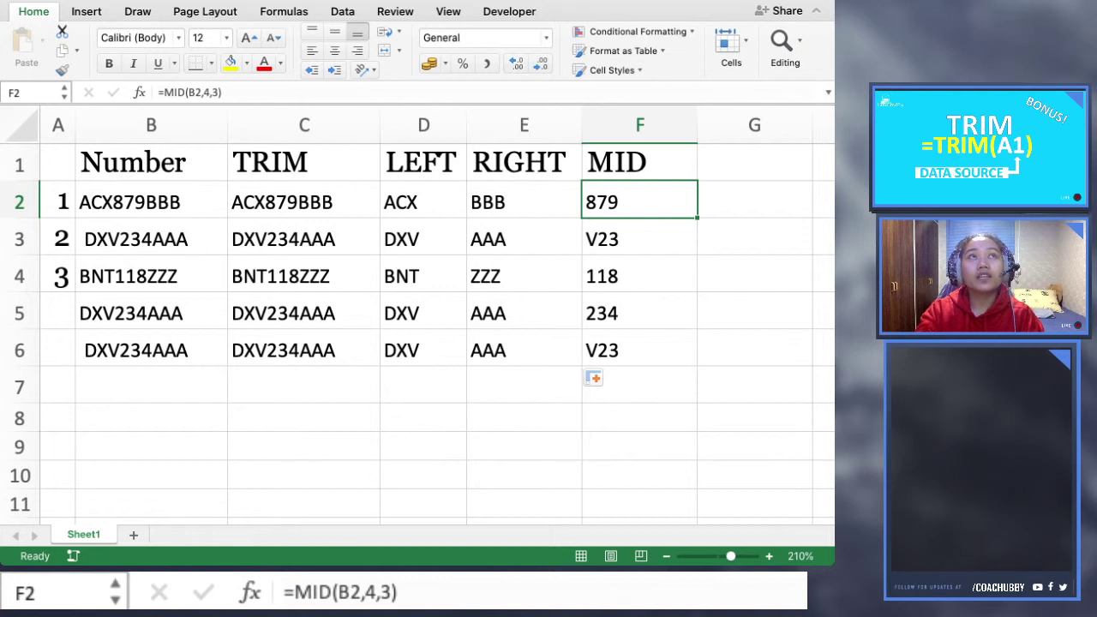
pyautogui.click(196, 93)
pyautogui.press('BackSpace')
pyautogui.click(304, 201)
pyautogui.press('Return')
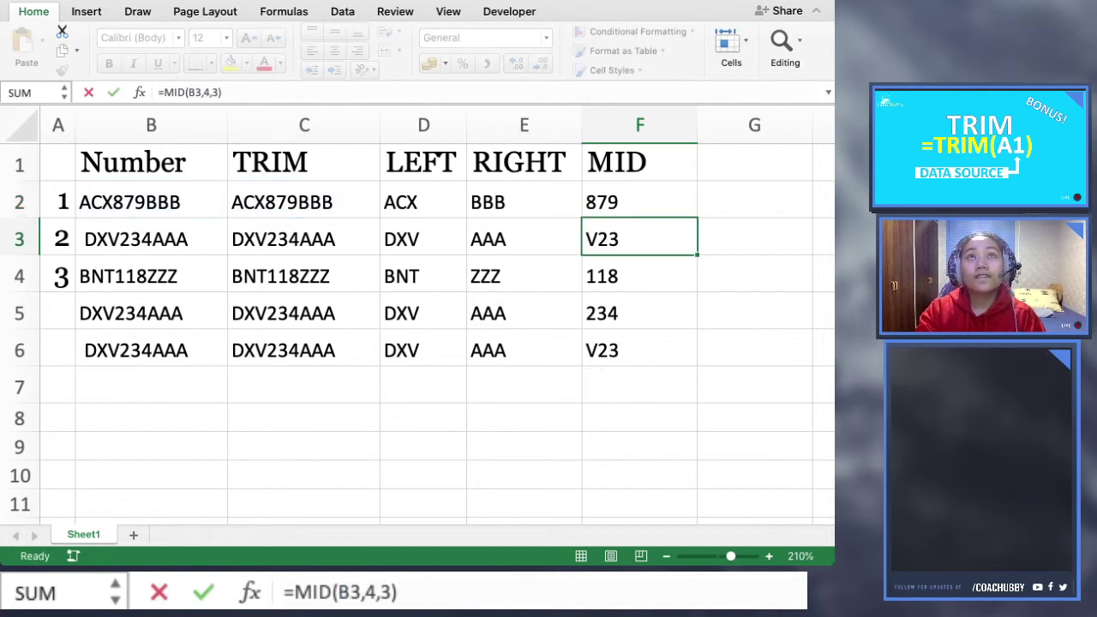
pyautogui.click(640, 202)
pyautogui.doubleClick(697, 218)
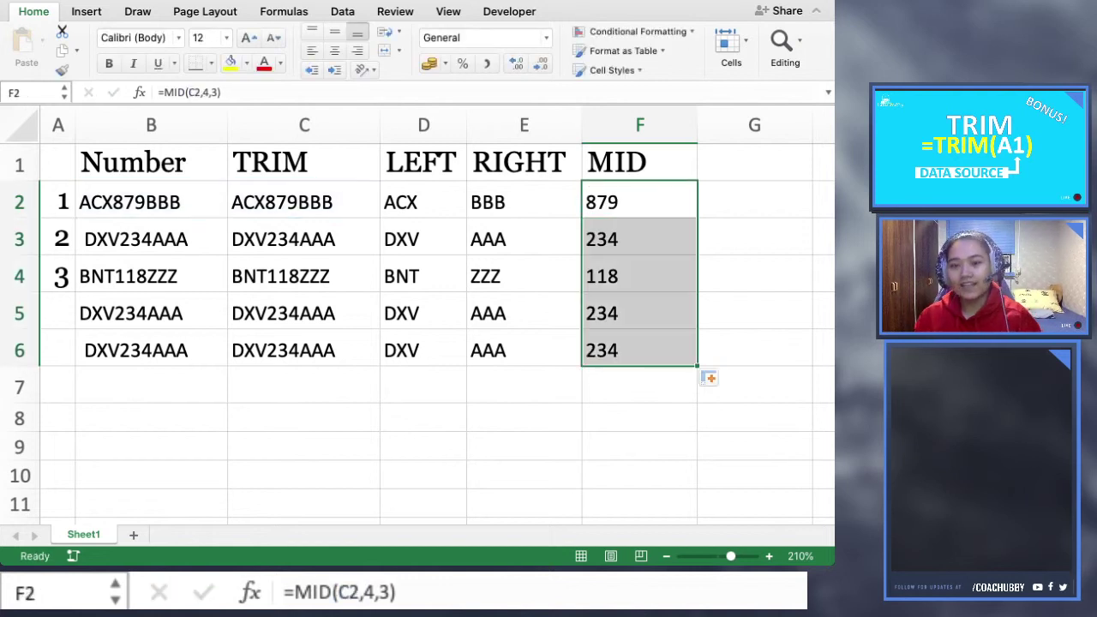